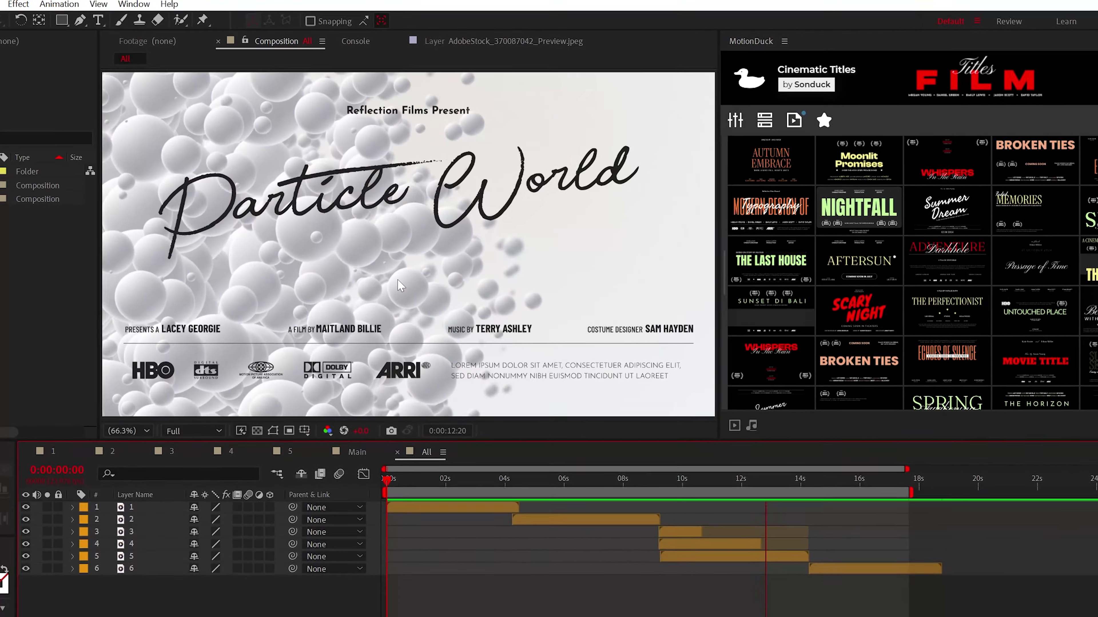
In the Main composition, discard the pasted red heart and draw a white circle at the centre.
left_click(355, 445)
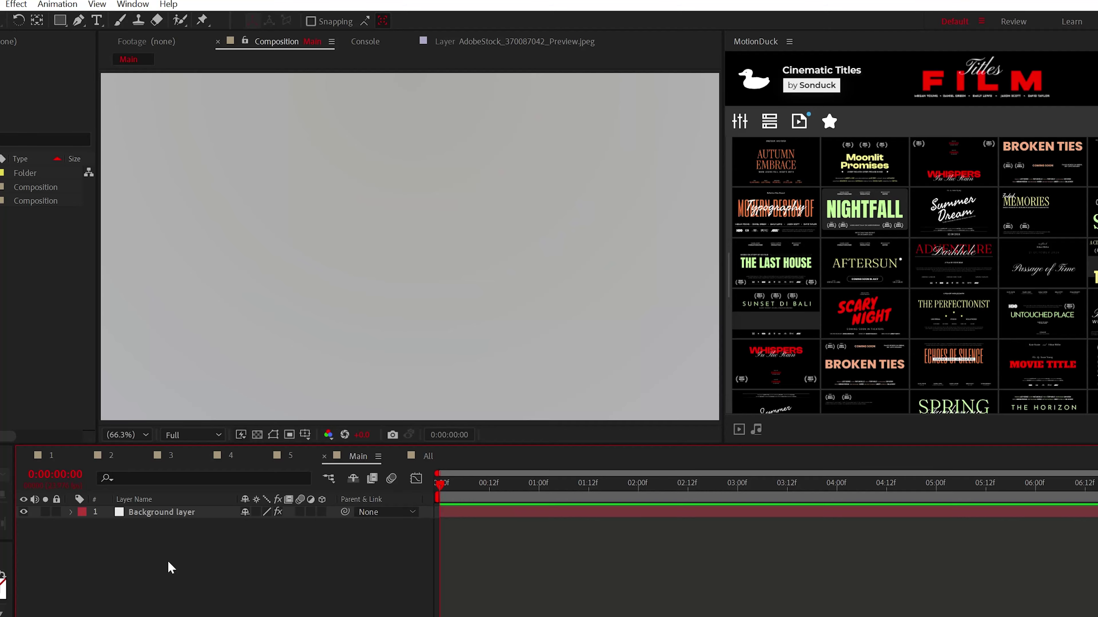
key("ctrl+v")
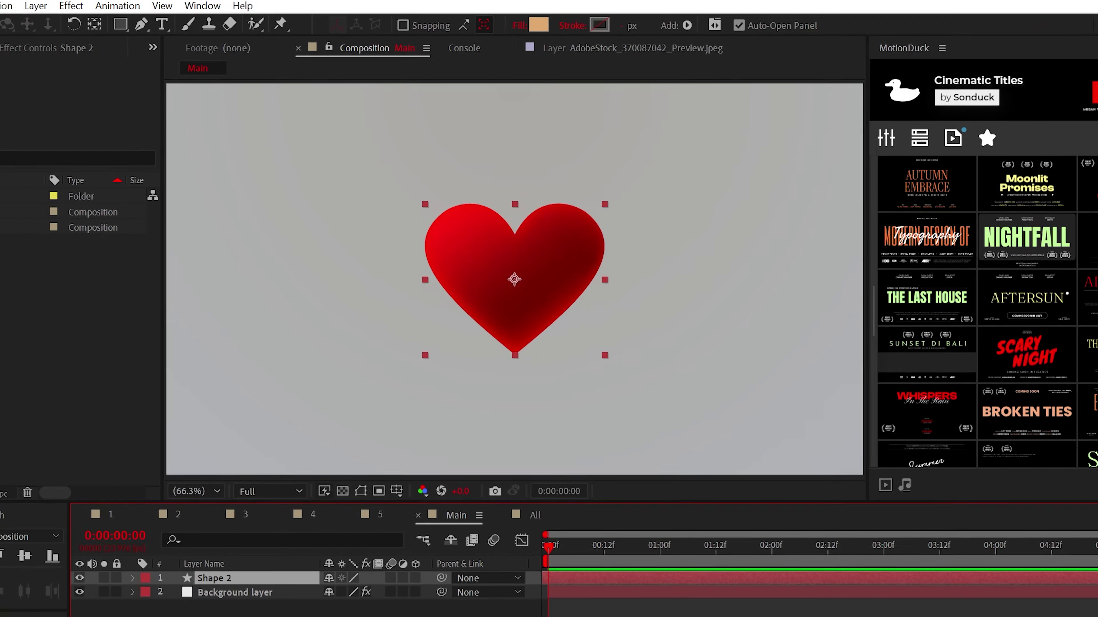
key("Delete")
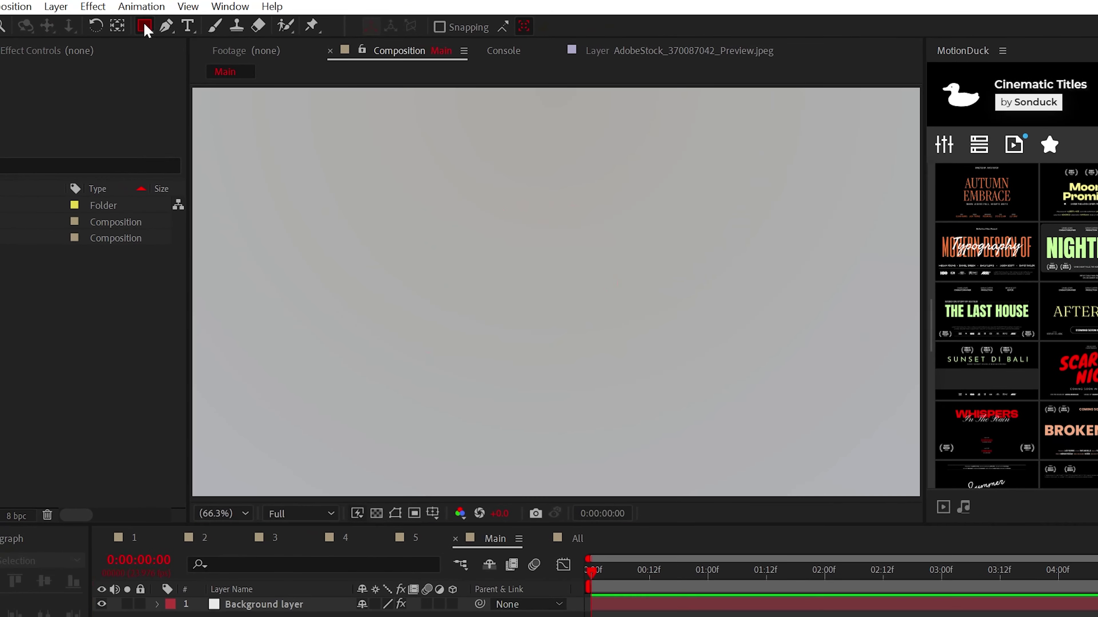
left_click(209, 65)
left_click_drag(513, 269, 671, 408)
Hide the circle, preview the title with credits in All, then reselect the circle in Main.
left_click(40, 604)
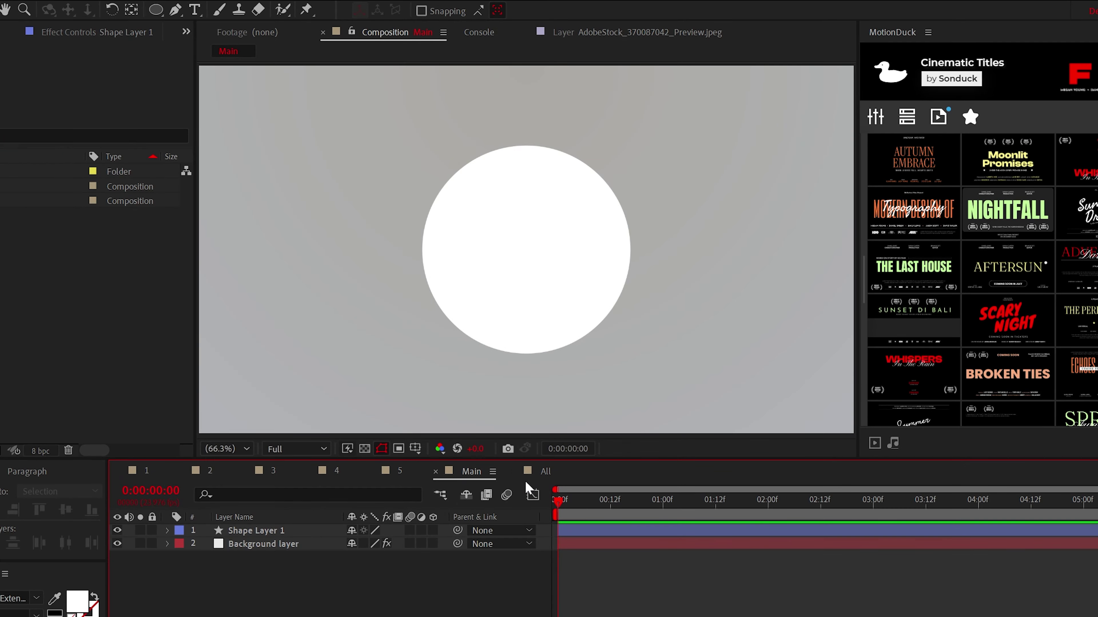
left_click(545, 471)
left_click(659, 510)
left_click_drag(660, 510, 714, 510)
left_click(471, 472)
left_click(273, 536)
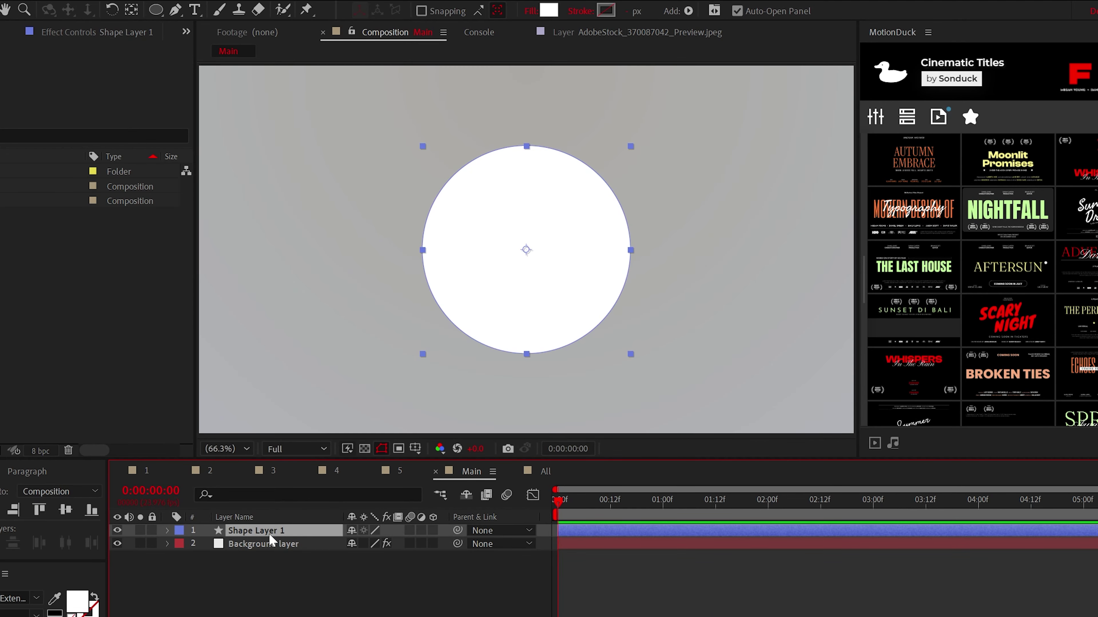
Add a Gradient Overlay layer style to Shape Layer 1.
right_click(265, 536)
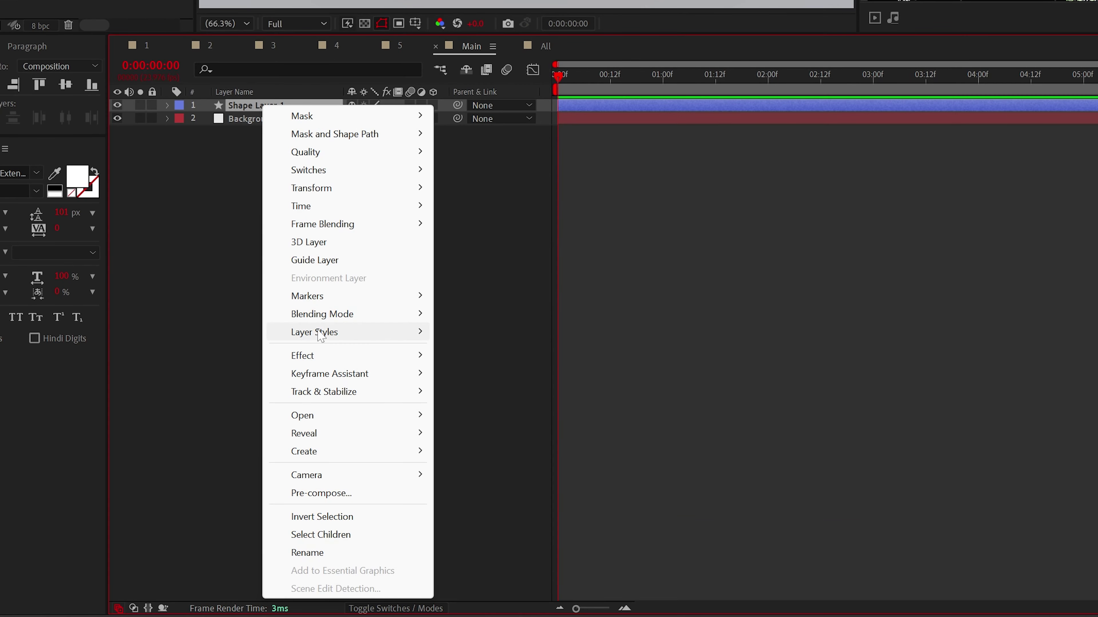
mouse_move(320, 334)
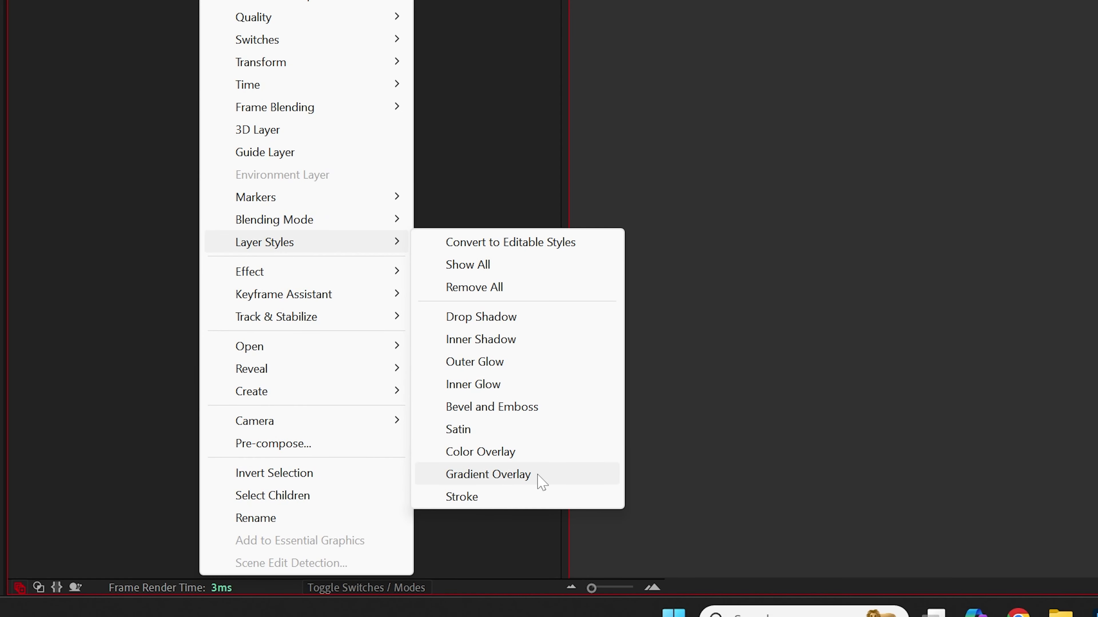
left_click(541, 481)
left_click(147, 344)
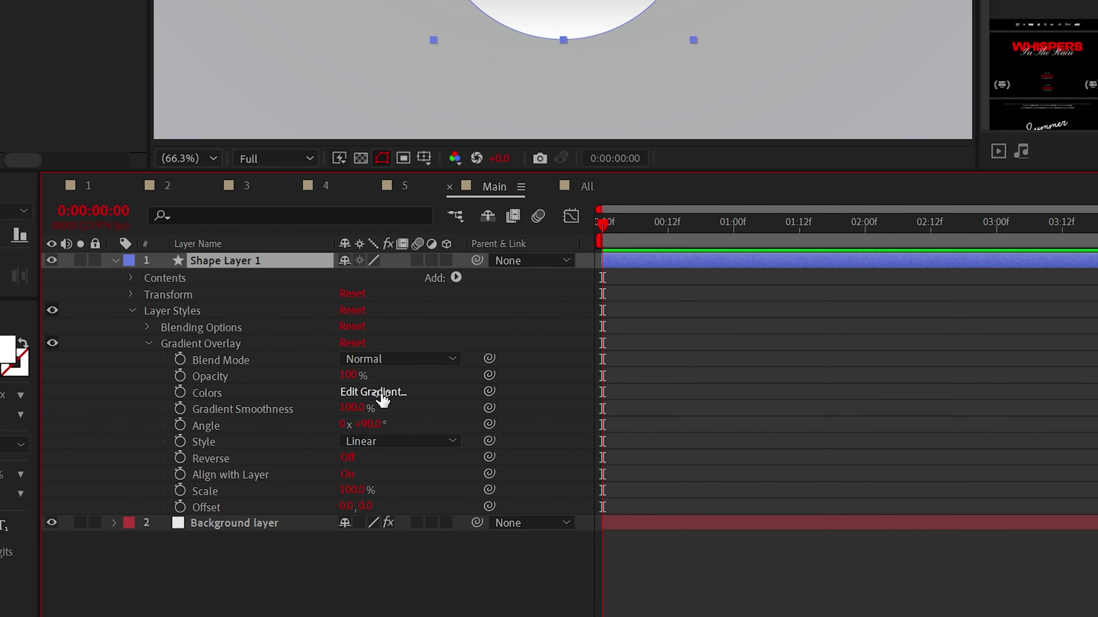
Make the gradient run from light to mid grey with three stops, angled about 137°.
left_click(387, 393)
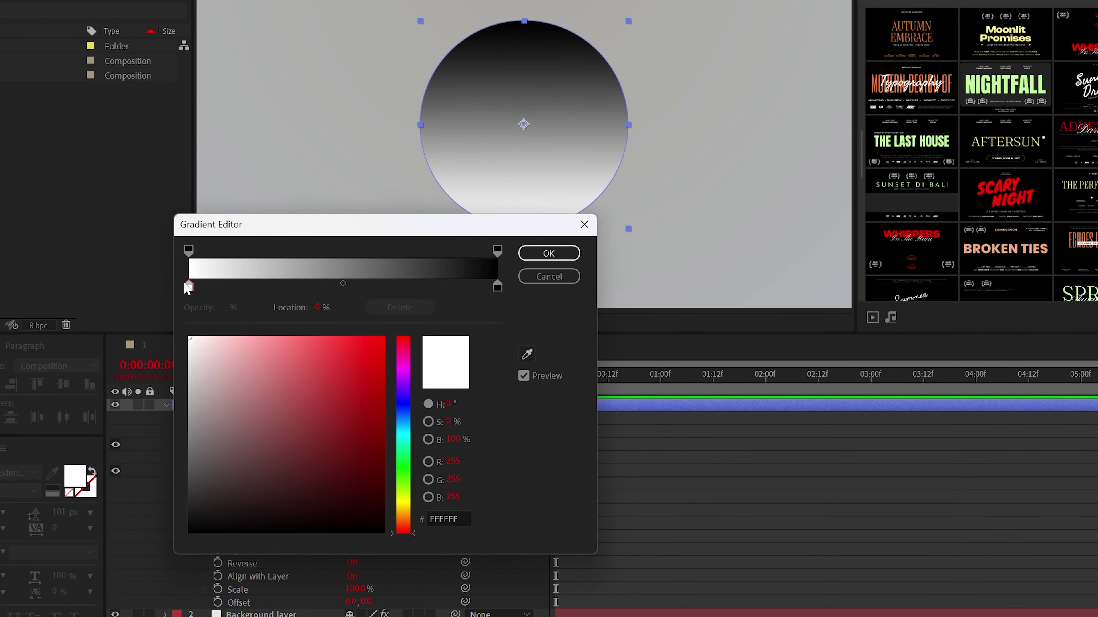
mouse_move(279, 382)
left_mouse_down()
mouse_move(324, 307)
mouse_move(186, 311)
left_mouse_up()
mouse_move(228, 366)
left_mouse_down()
mouse_move(175, 369)
mouse_move(165, 386)
left_mouse_up()
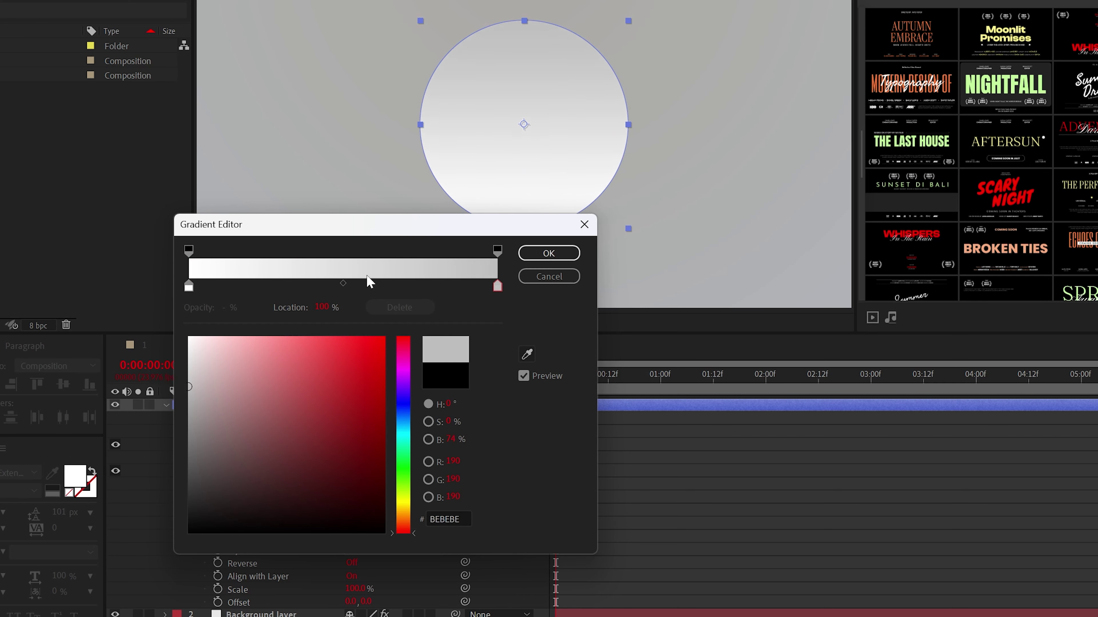
left_click(380, 285)
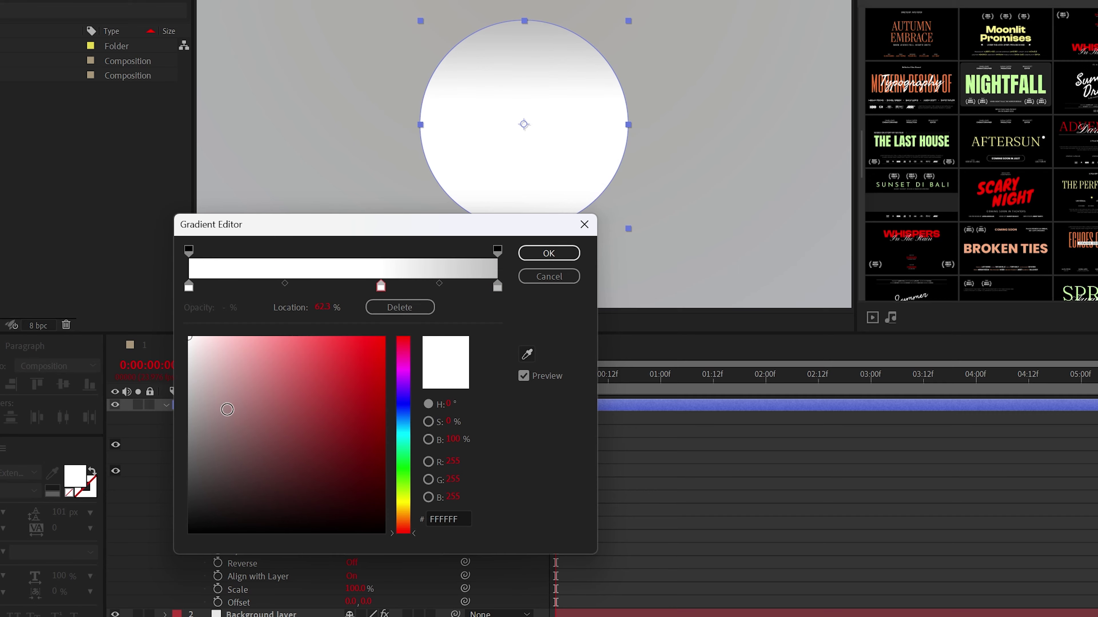
left_click_drag(225, 416, 160, 457)
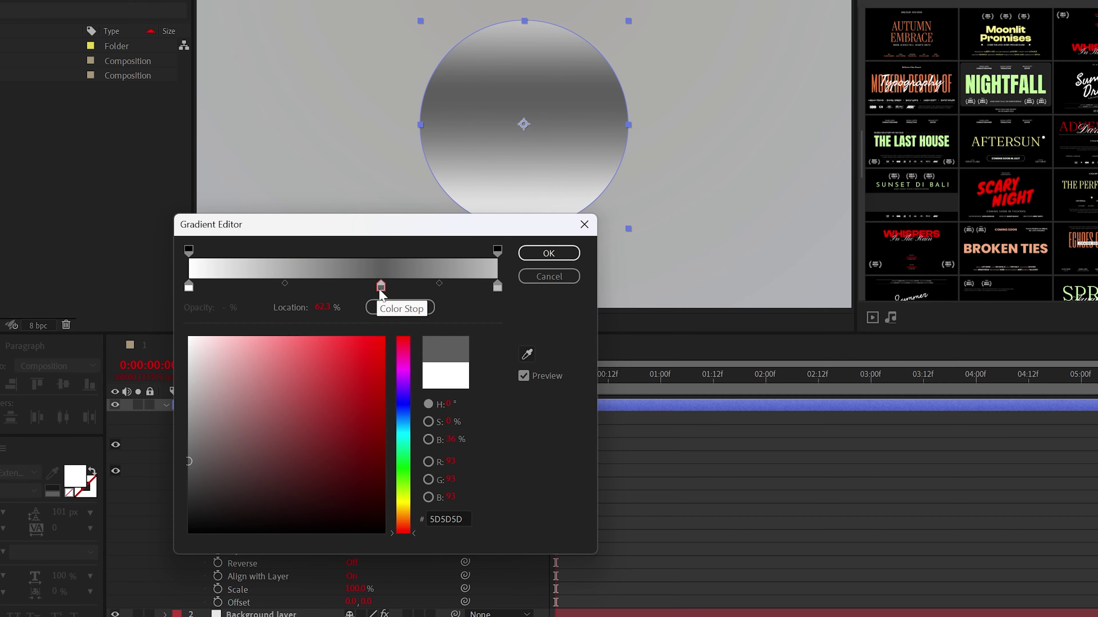
key("Return")
left_click_drag(380, 536, 322, 538)
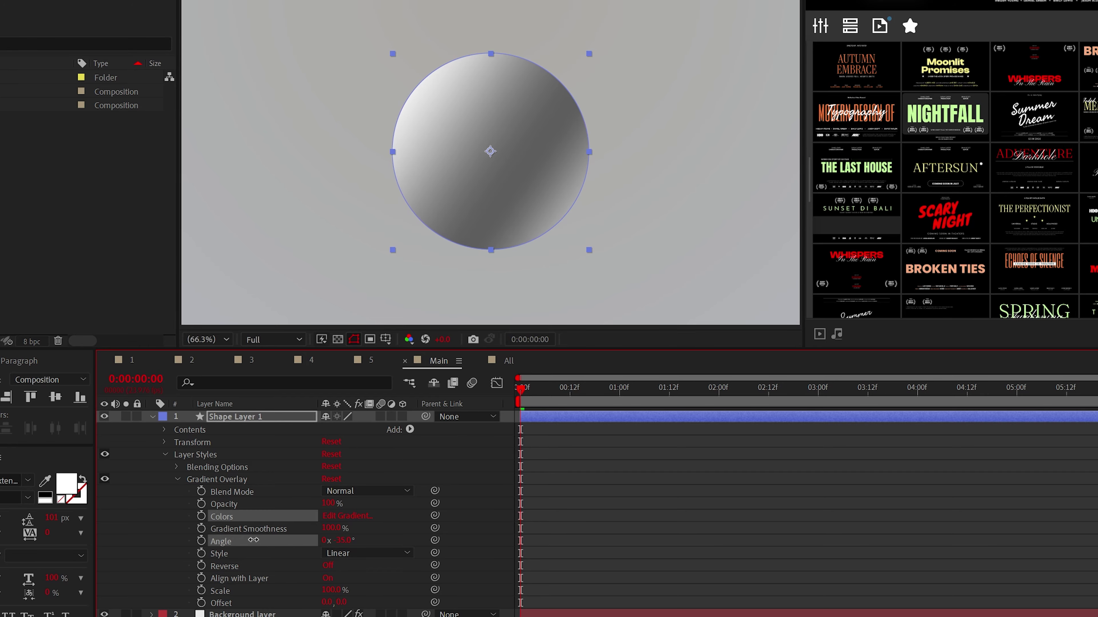
left_click(177, 479)
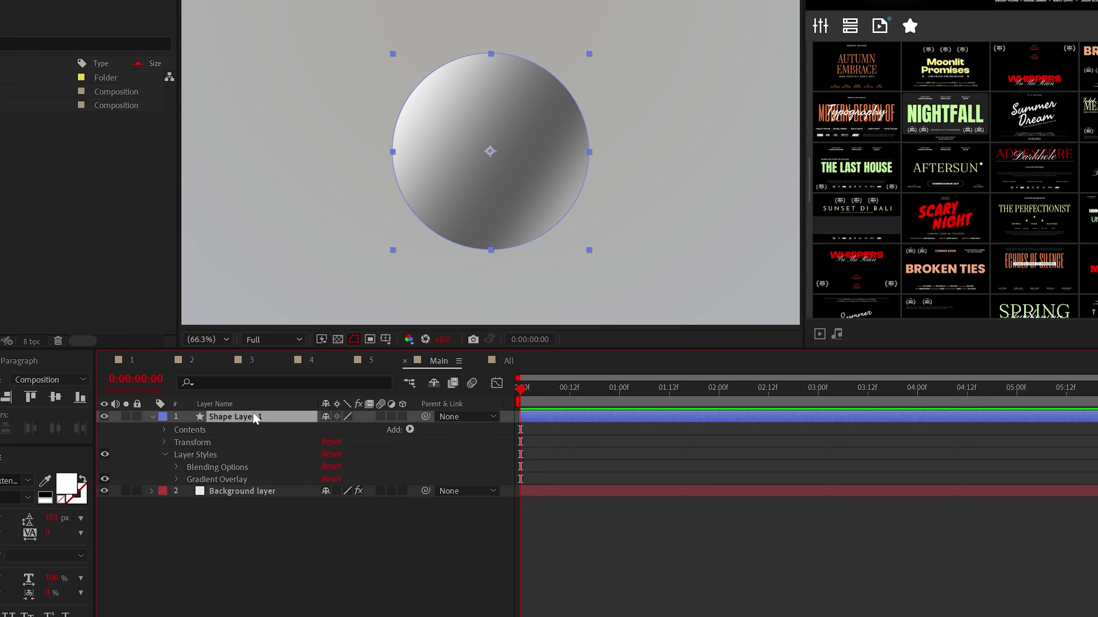
Add a white Satin style: Normal blend, Invert off, size 70, 100% opacity.
right_click(262, 417)
mouse_move(306, 335)
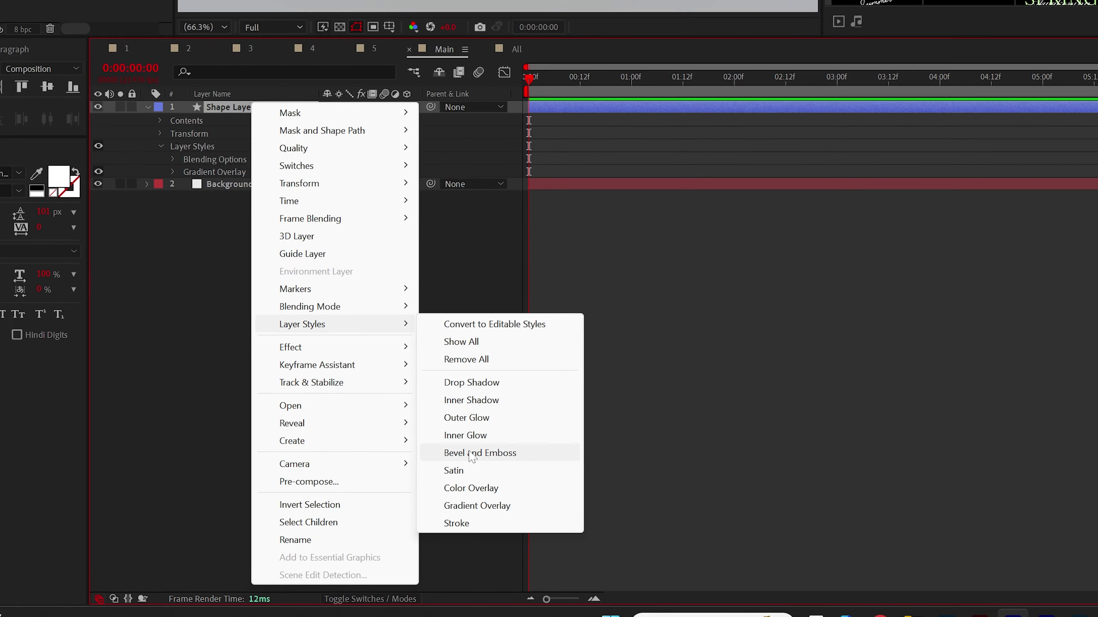
left_click(508, 440)
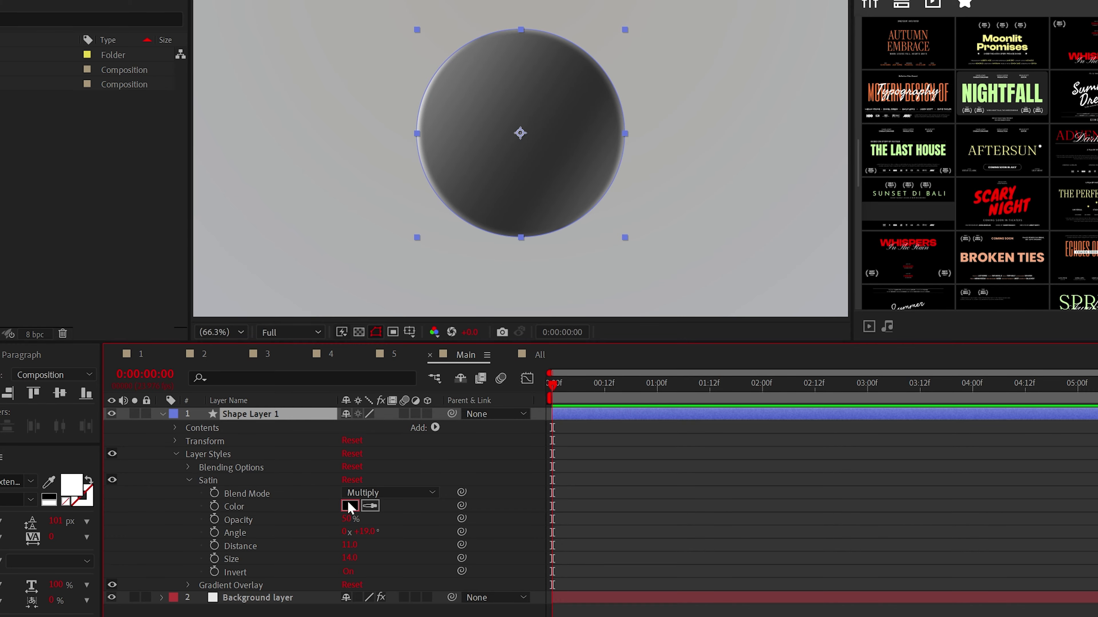
left_click(349, 506)
left_click_drag(81, 272, 47, 256)
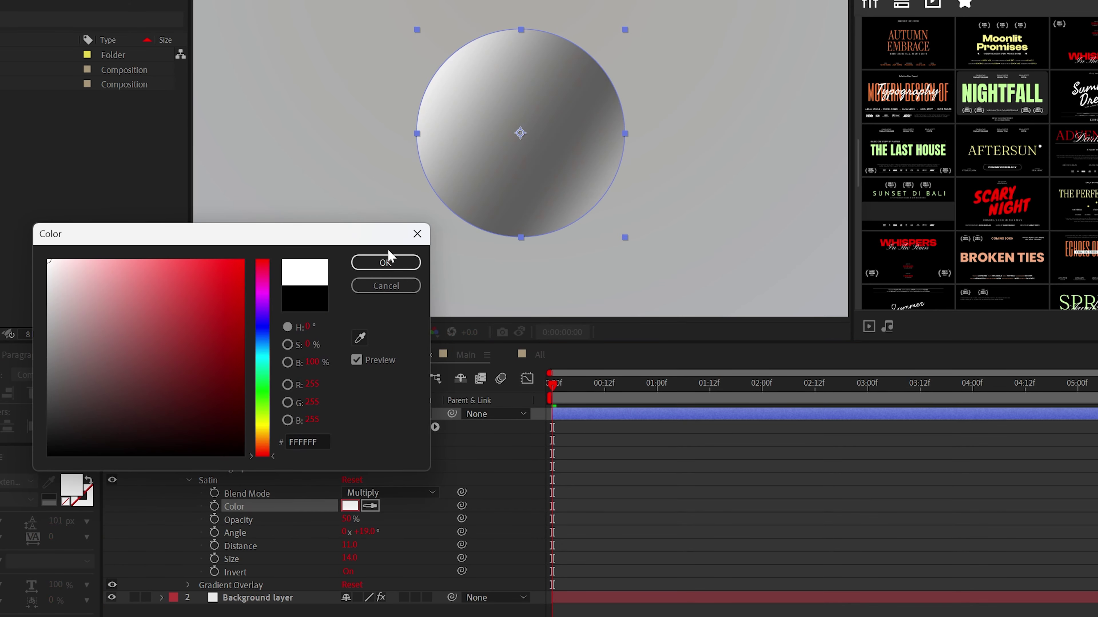
left_click(382, 259)
left_click(375, 492)
left_click(385, 0)
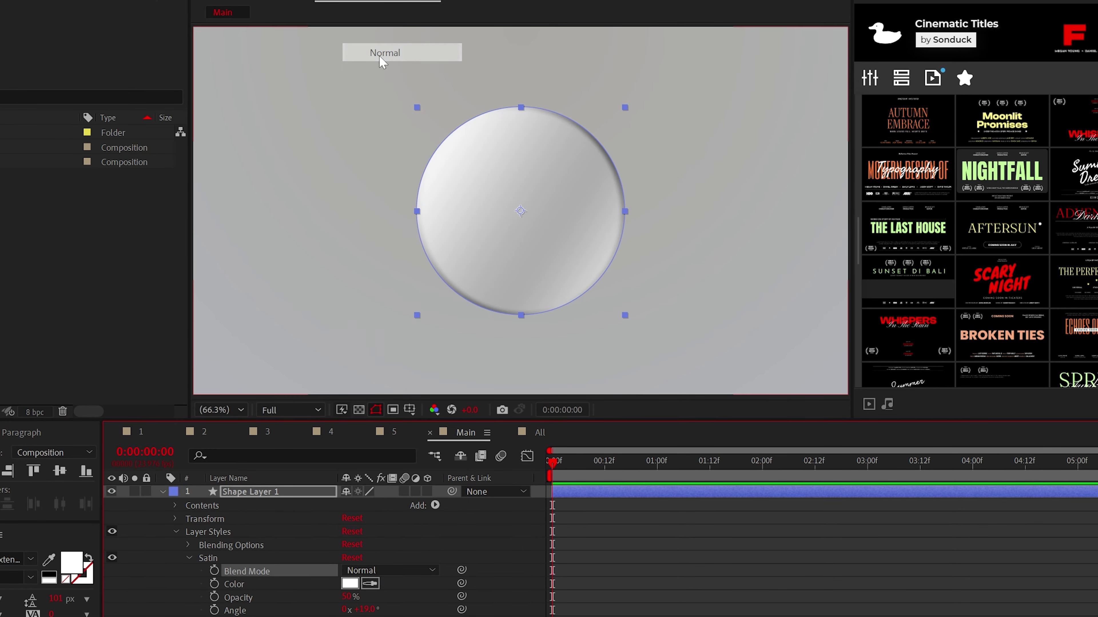
left_click(313, 567)
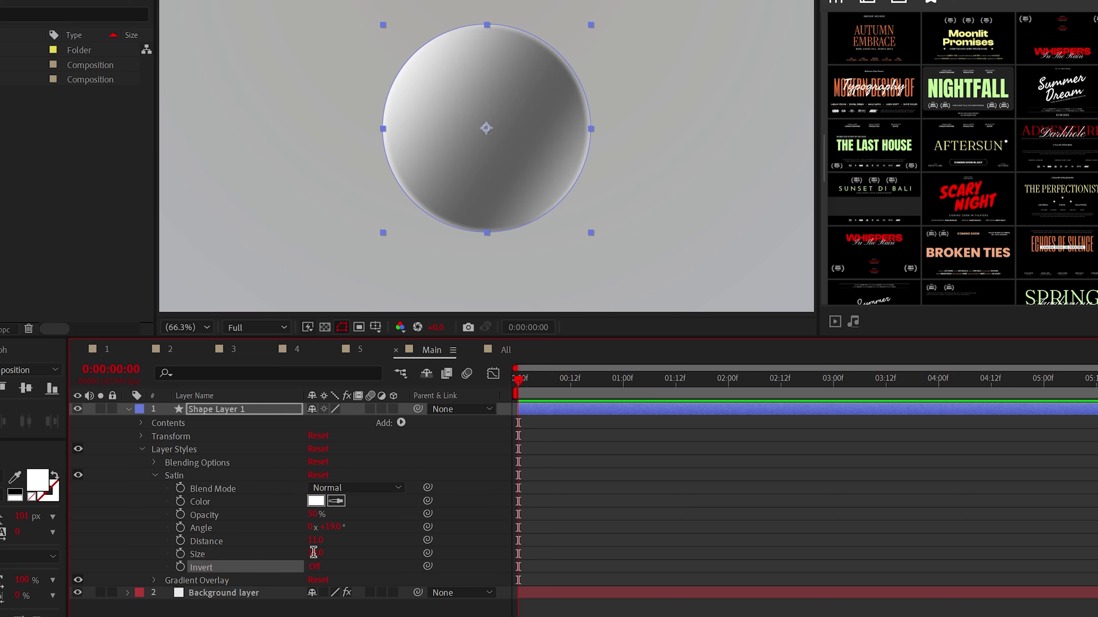
left_click(355, 539)
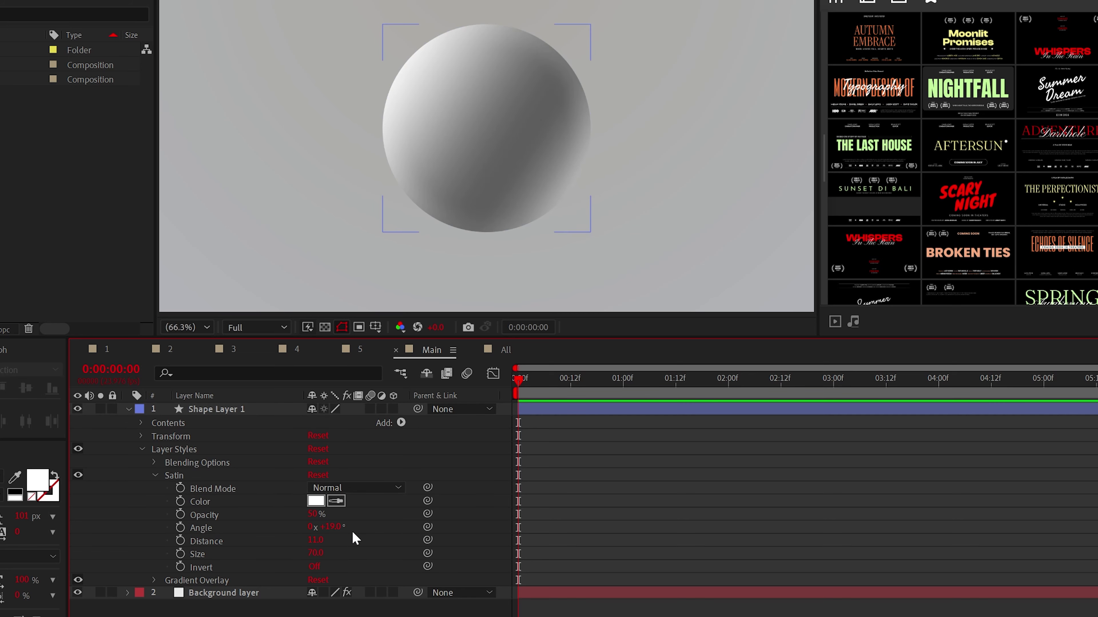
left_click(314, 515)
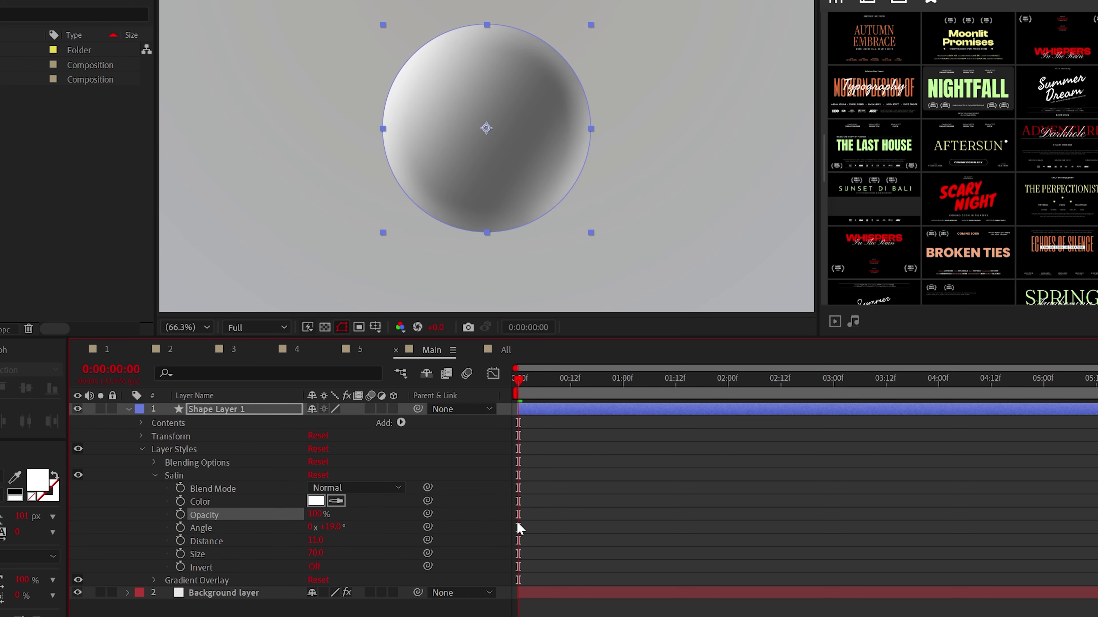
left_click(155, 476)
Add a white Inner Shadow style with Normal blend mode and size 35.
right_click(218, 409)
mouse_move(311, 336)
left_click(441, 413)
left_click(308, 206)
left_click(351, 254)
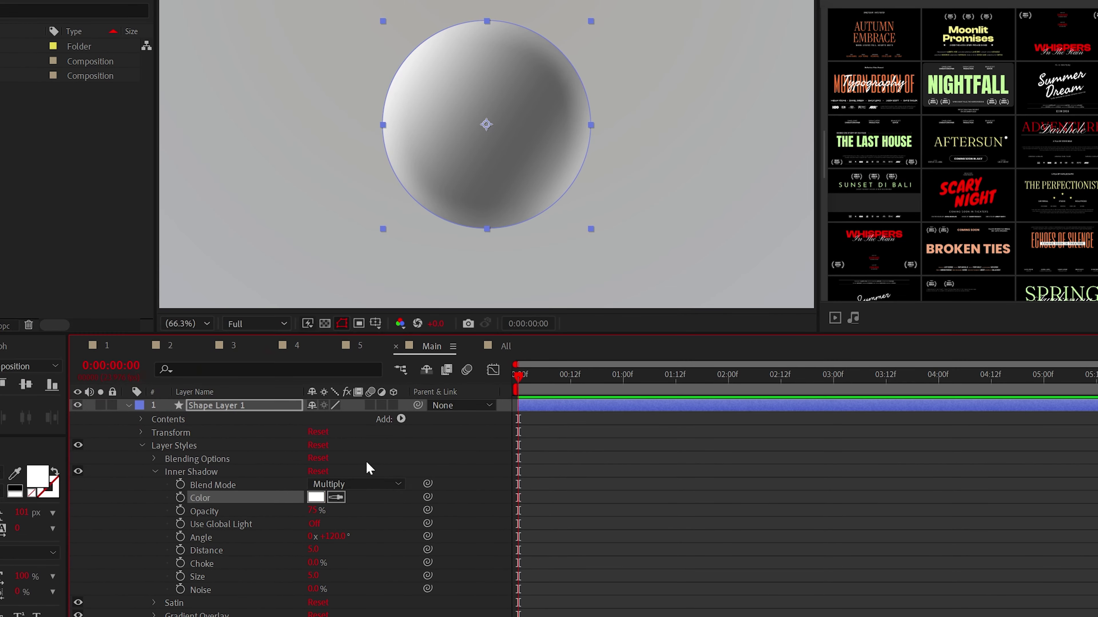
left_click(357, 484)
left_click(348, 44)
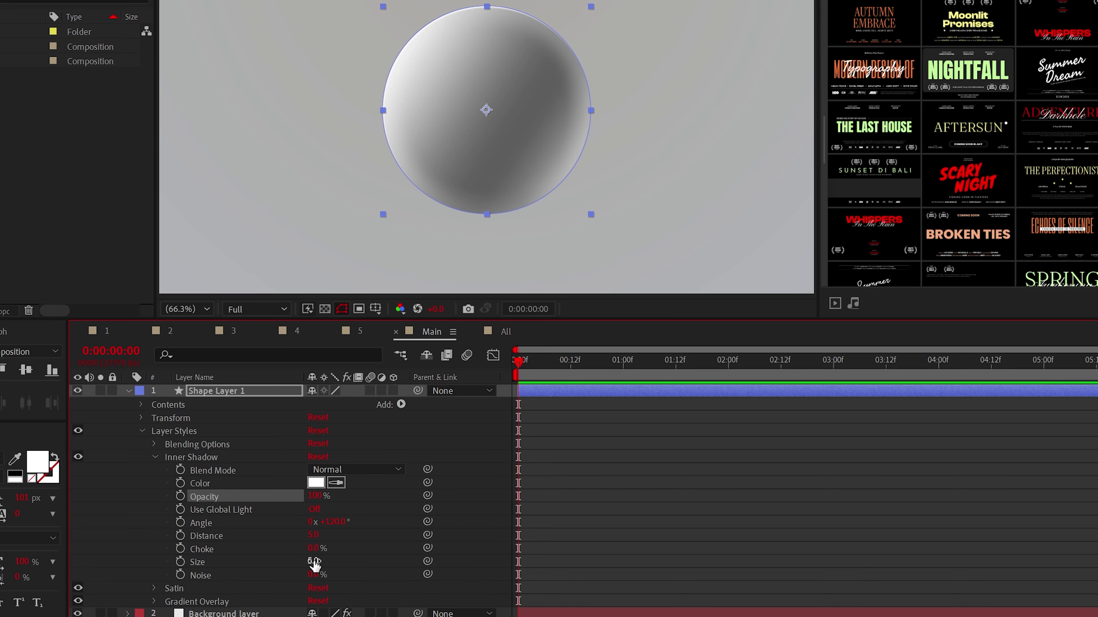
left_click(404, 541)
Show the circle's modified properties, then preview the THE DEPTH title animation in All.
left_click(217, 389)
key("u")
key("u")
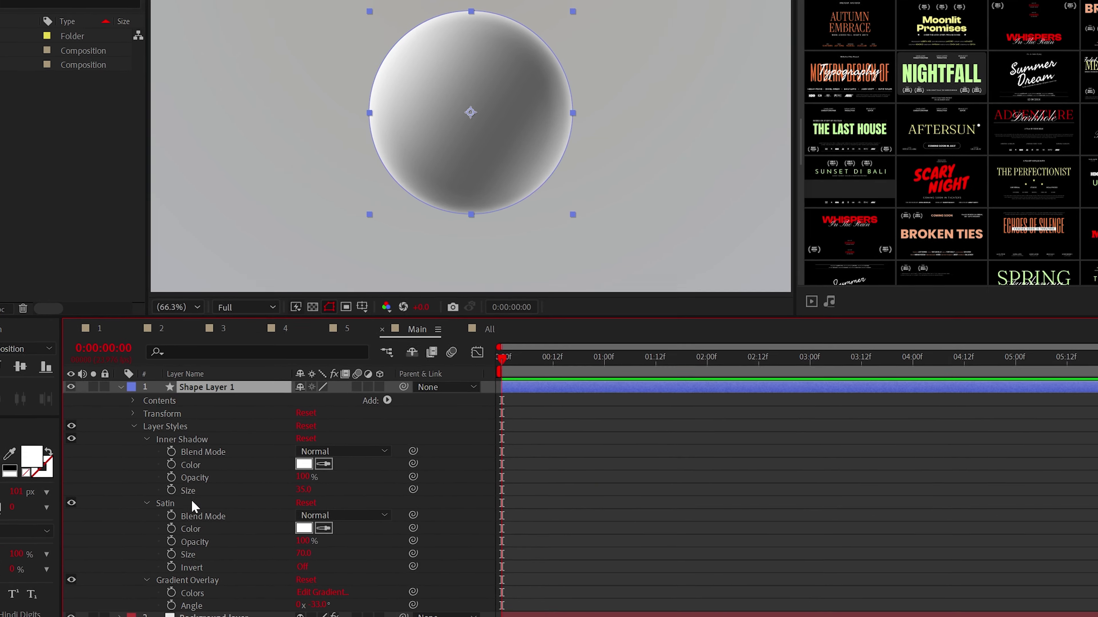
left_click(194, 339)
left_click(465, 325)
left_click_drag(566, 352, 477, 357)
left_click_drag(478, 490, 539, 491)
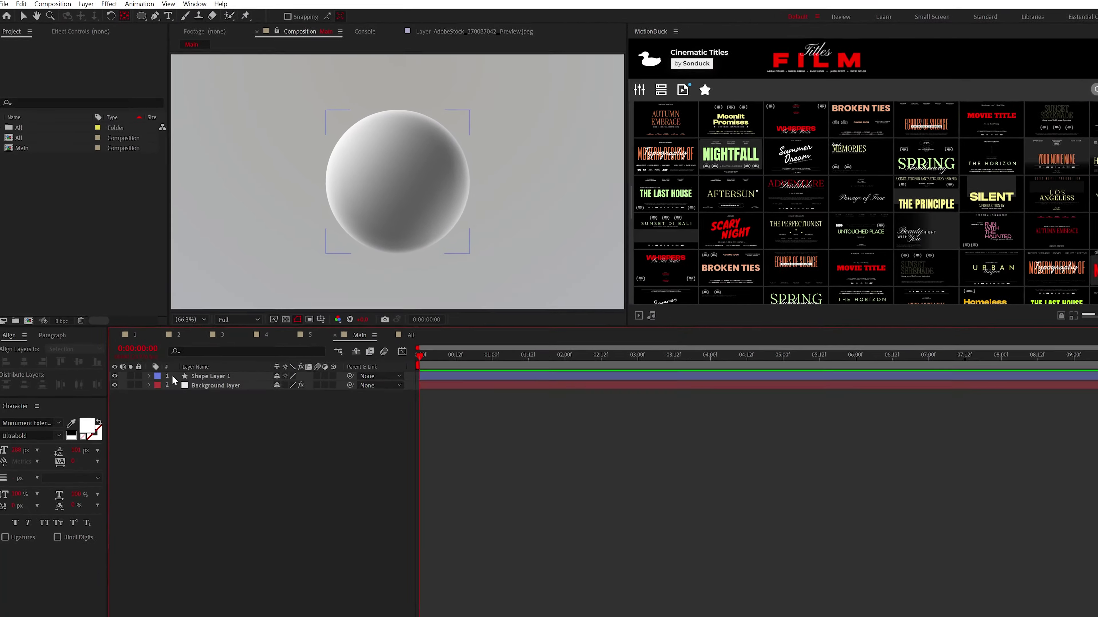
Pre-compose the sphere layer into a comp named 'Graphic'.
left_click(173, 377)
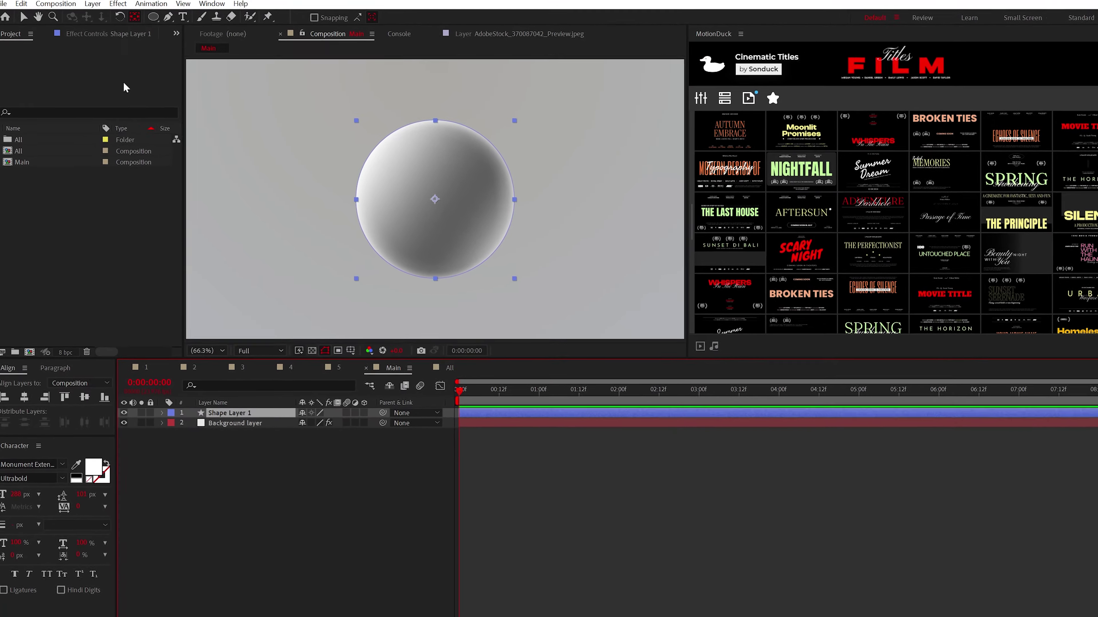
left_click(86, 4)
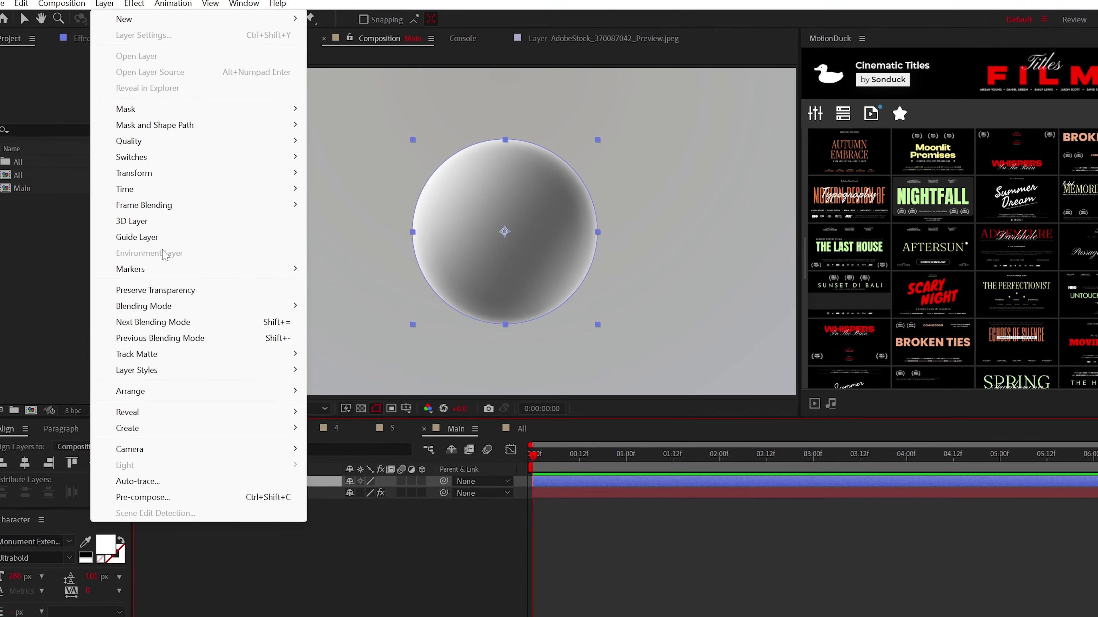
left_click(145, 497)
type("Graphic")
key("Return")
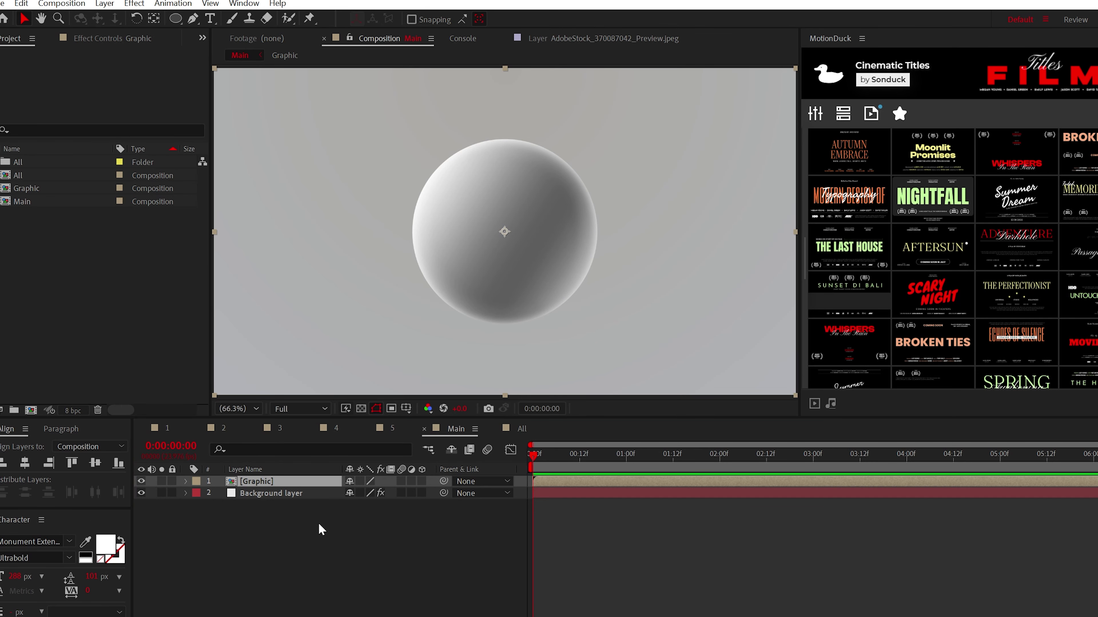
Add a white Drop Shadow at 50% opacity and distance 2 to Graphic.
left_click(134, 3)
mouse_move(168, 339)
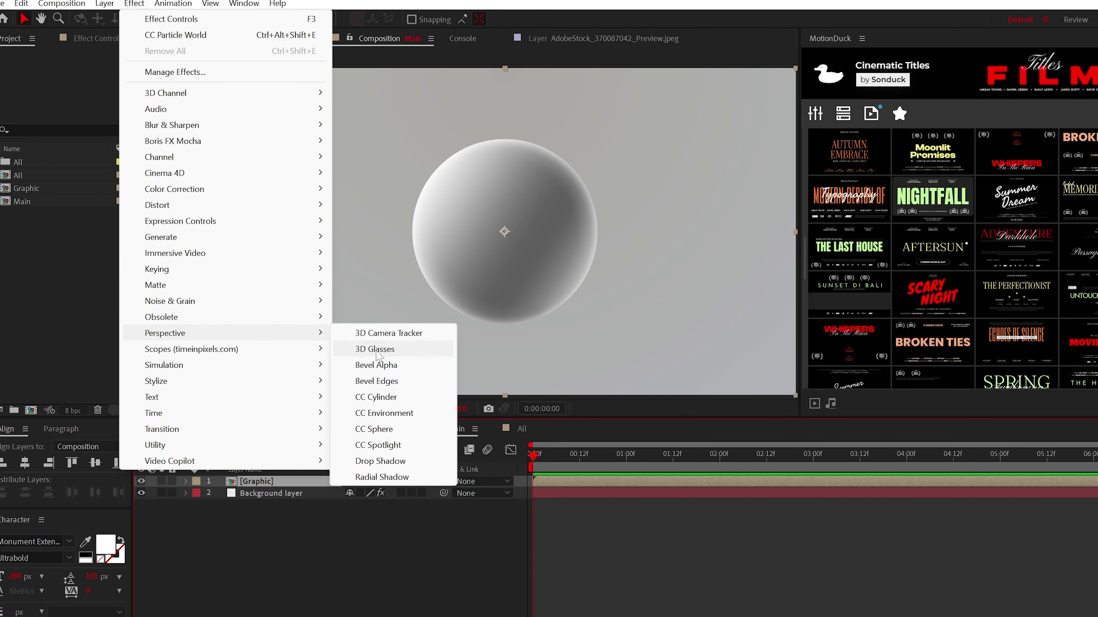
left_click(395, 460)
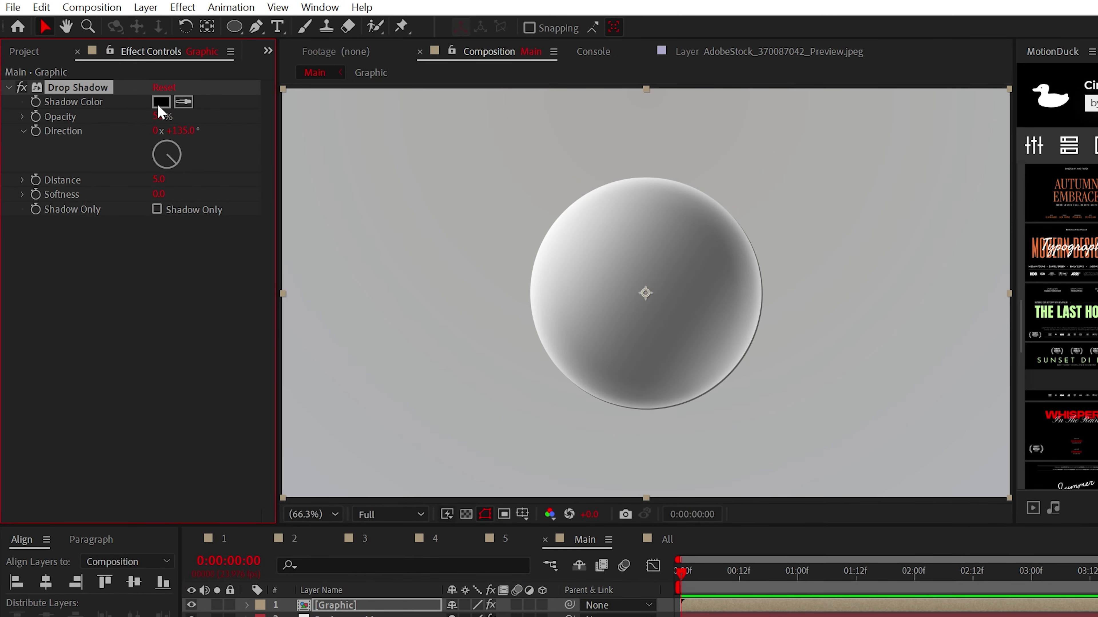
left_click(117, 80)
left_click(481, 446)
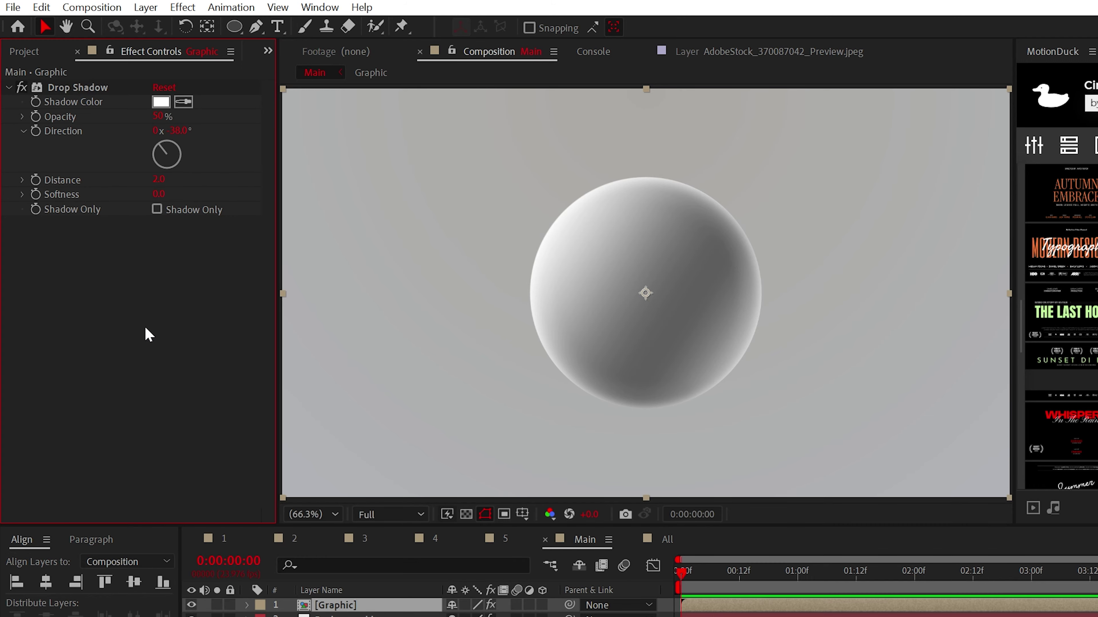
Add a Glow effect with threshold 92.5%, radius 400 and A & B Colors as glow colours.
left_click(182, 8)
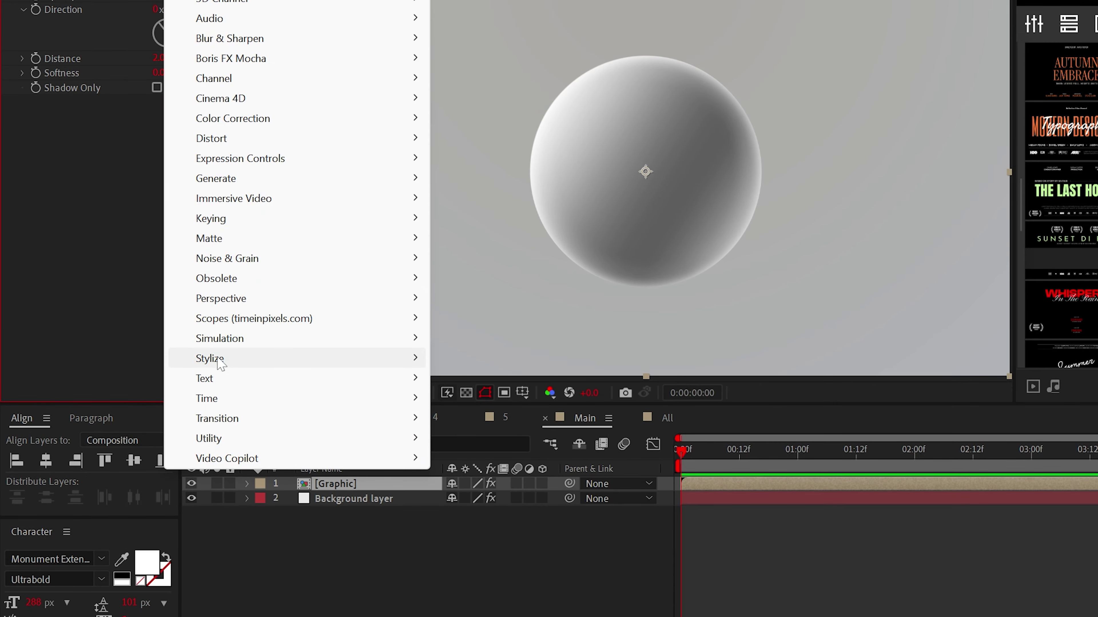
mouse_move(301, 368)
left_click(468, 616)
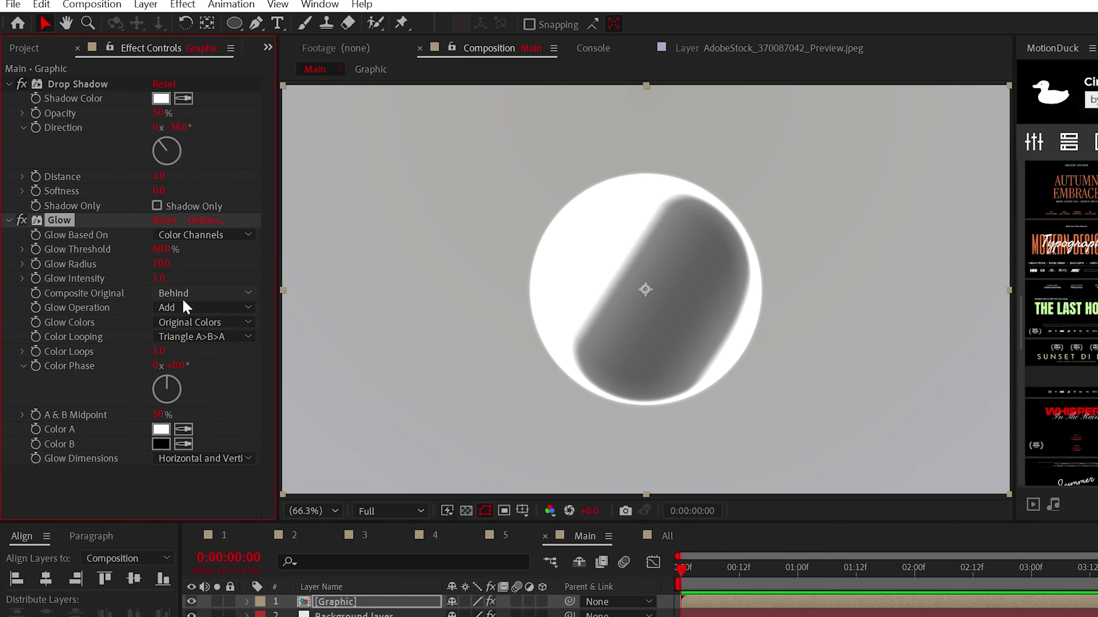
left_click_drag(174, 256, 210, 257)
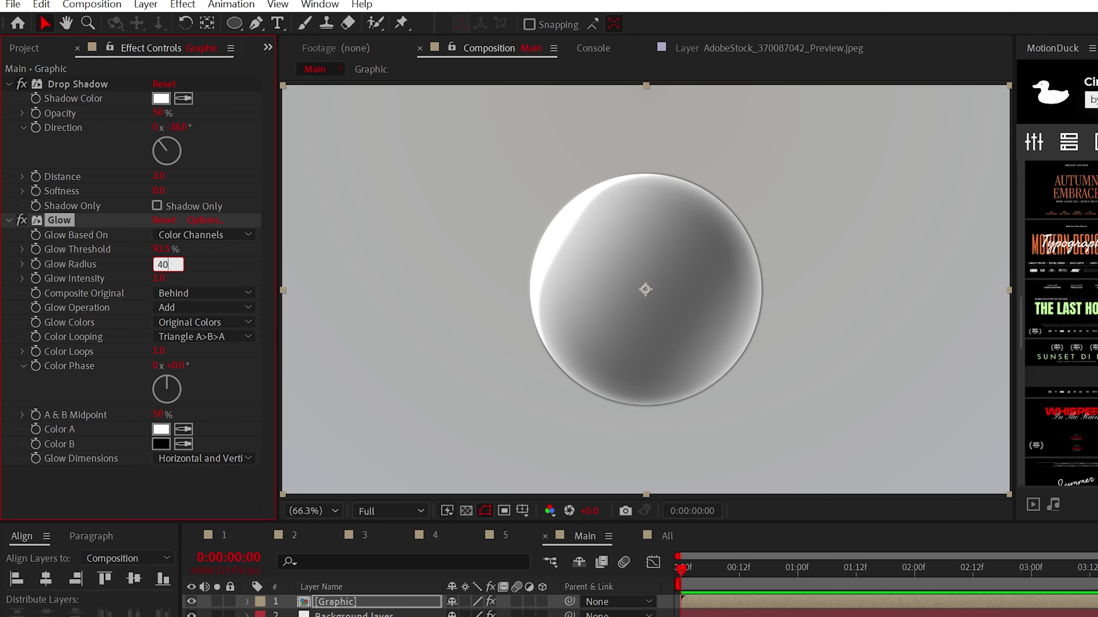
type("0")
key("Return")
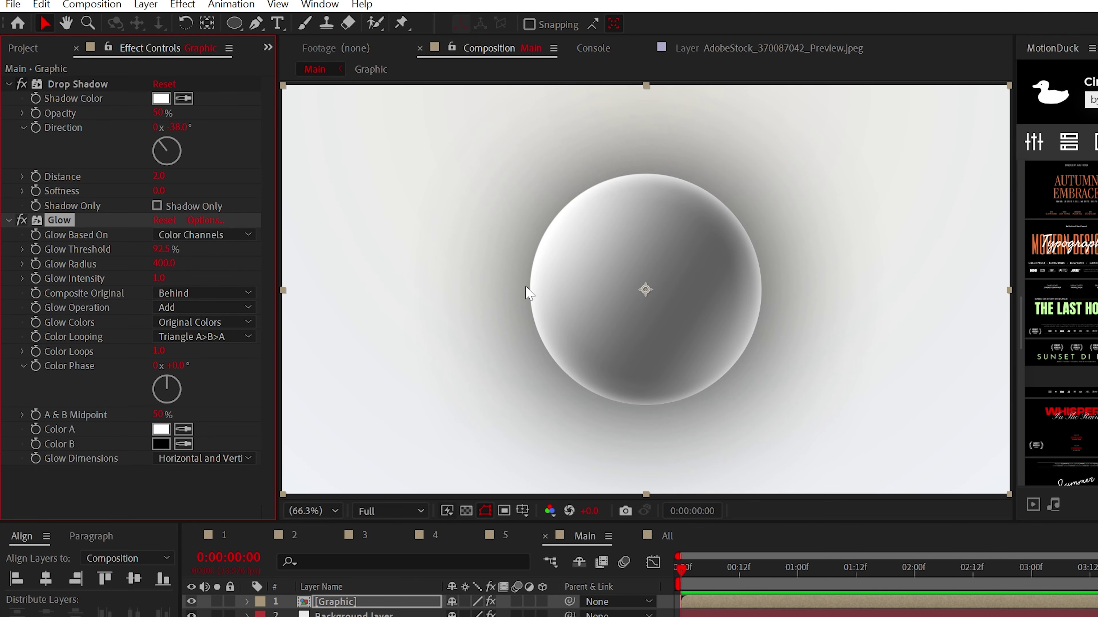
left_click(193, 362)
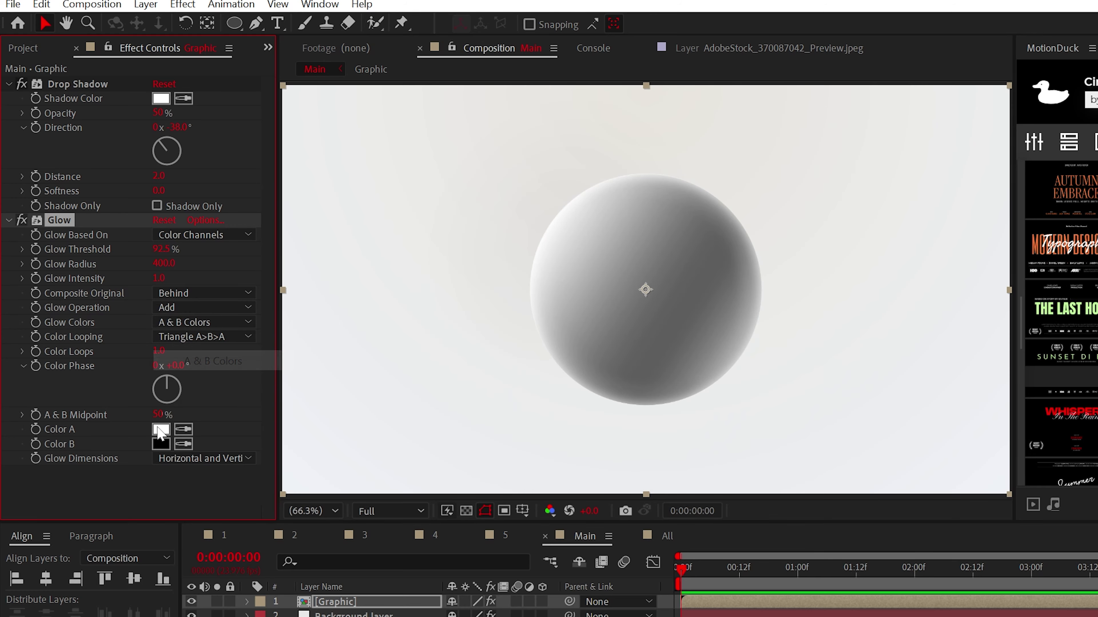
left_click(160, 444)
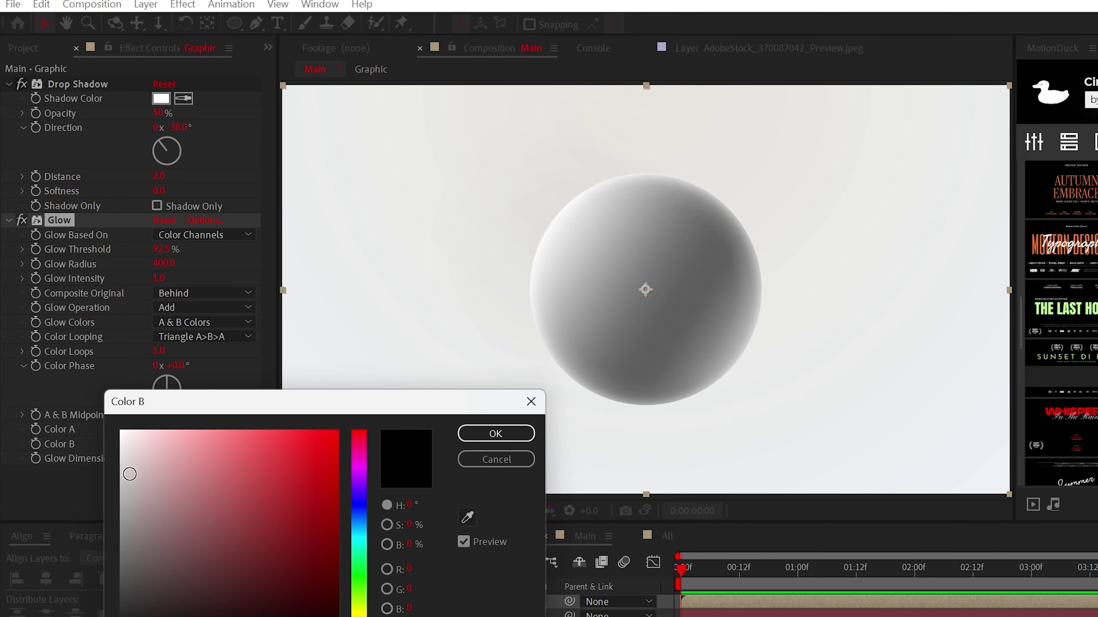
Confirm the Color B choice and add Posterize with the level set to 61.
left_click(502, 434)
left_click(182, 4)
mouse_move(213, 288)
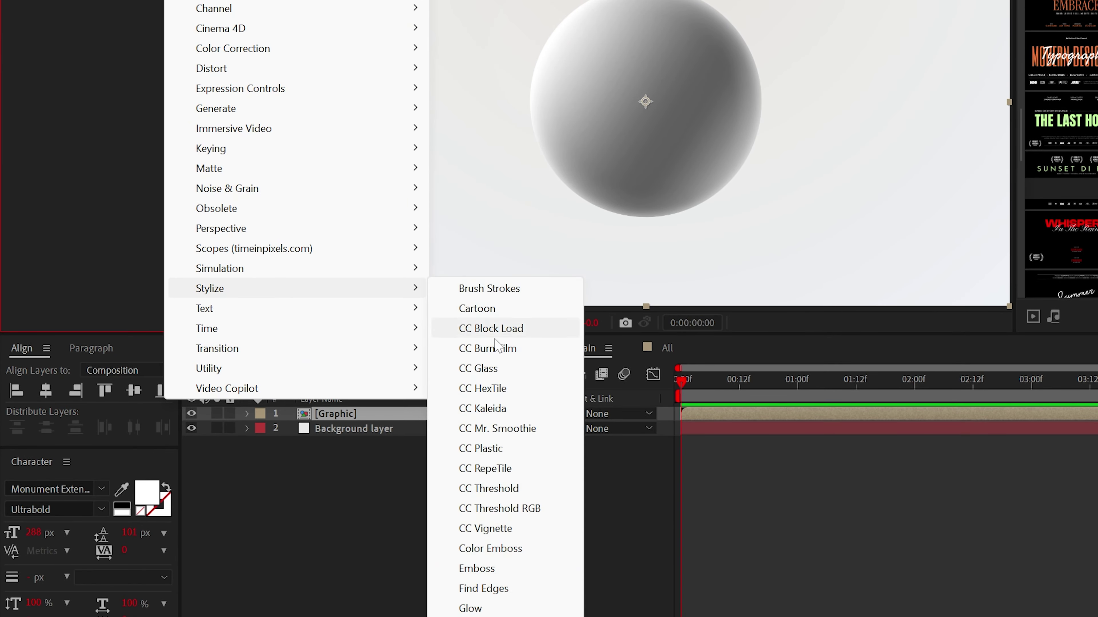
left_click(479, 385)
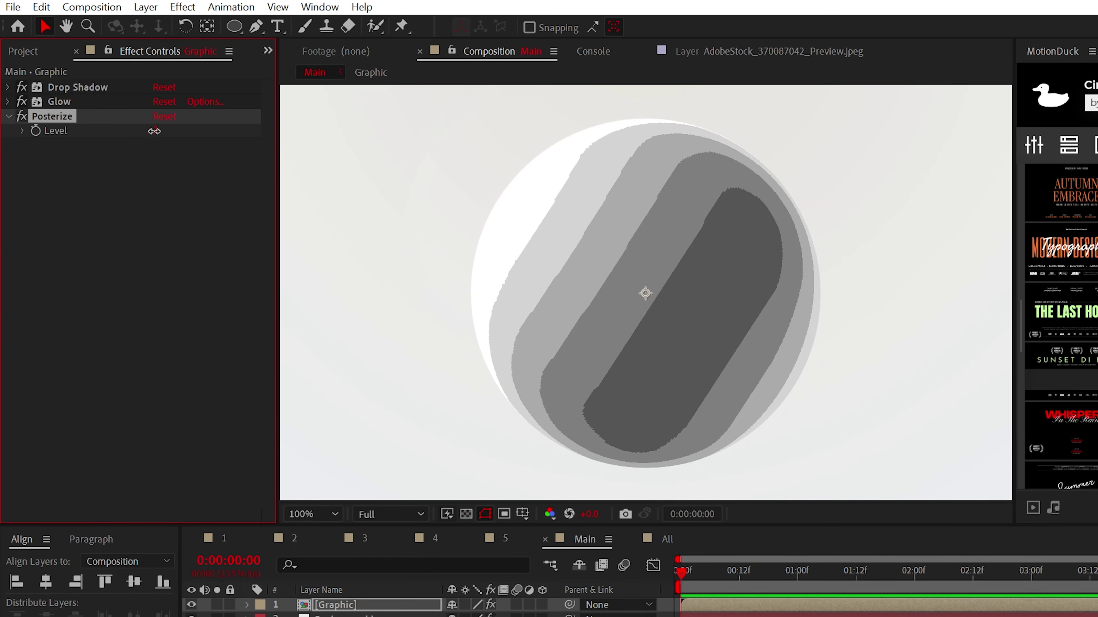
left_click_drag(155, 131, 288, 145)
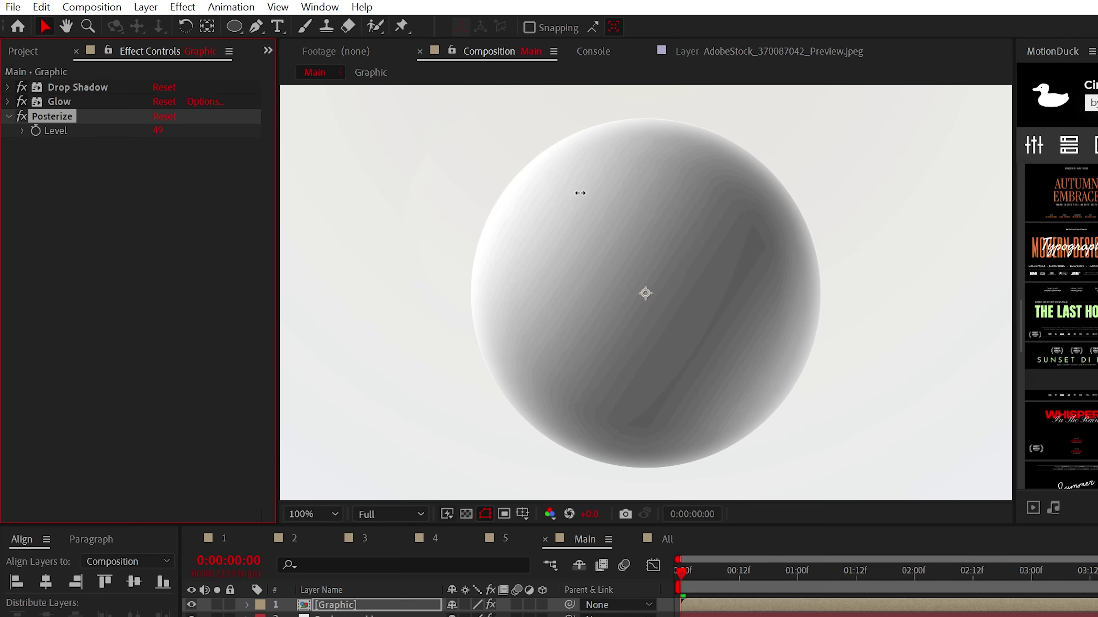
left_click_drag(670, 202, 675, 201)
Add Tritone with a desaturated, near-neutral grey midtone colour.
left_click(183, 7)
mouse_move(285, 248)
left_click(475, 616)
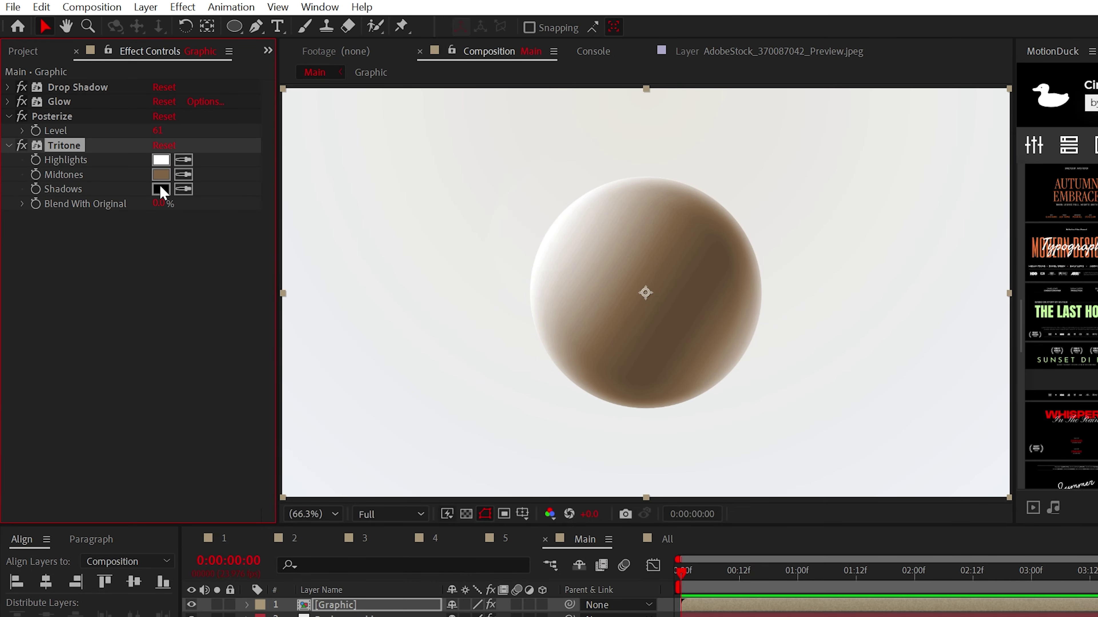
left_click(161, 175)
left_click(359, 525)
left_click_drag(244, 551, 132, 543)
left_click(475, 441)
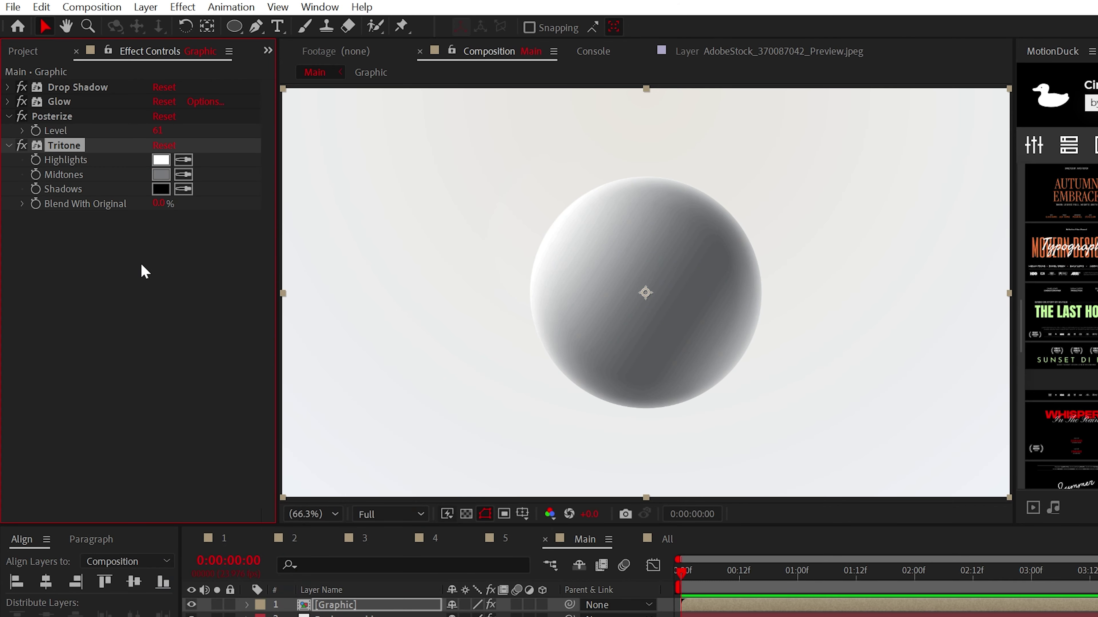
Pre-compose the sphere layer as 'Particle Design'.
left_click(146, 7)
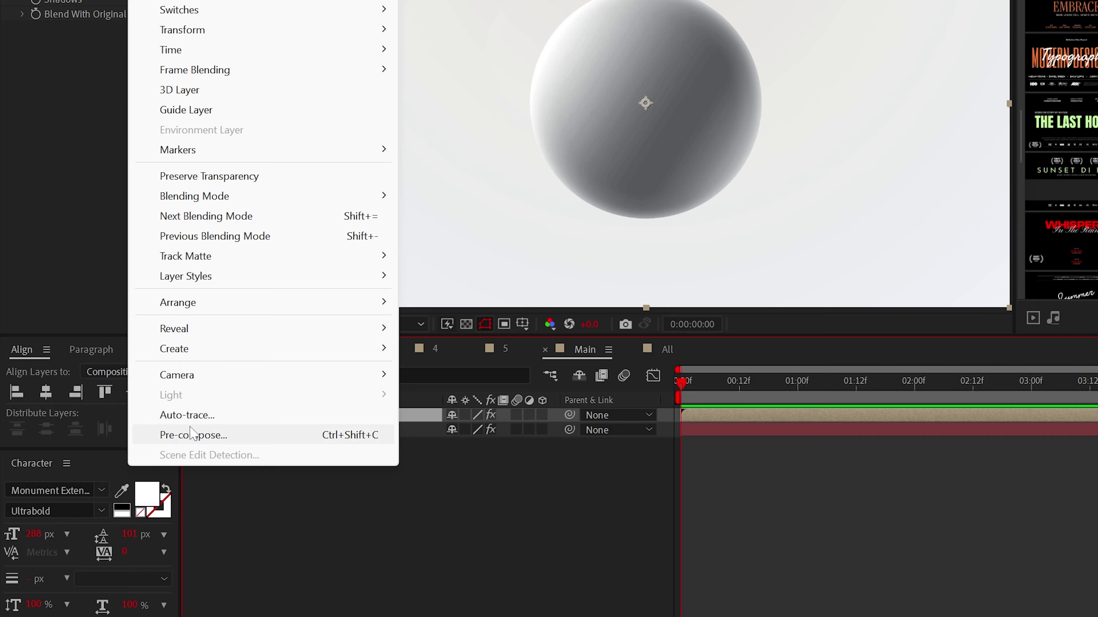
left_click(192, 434)
type("Particle Design")
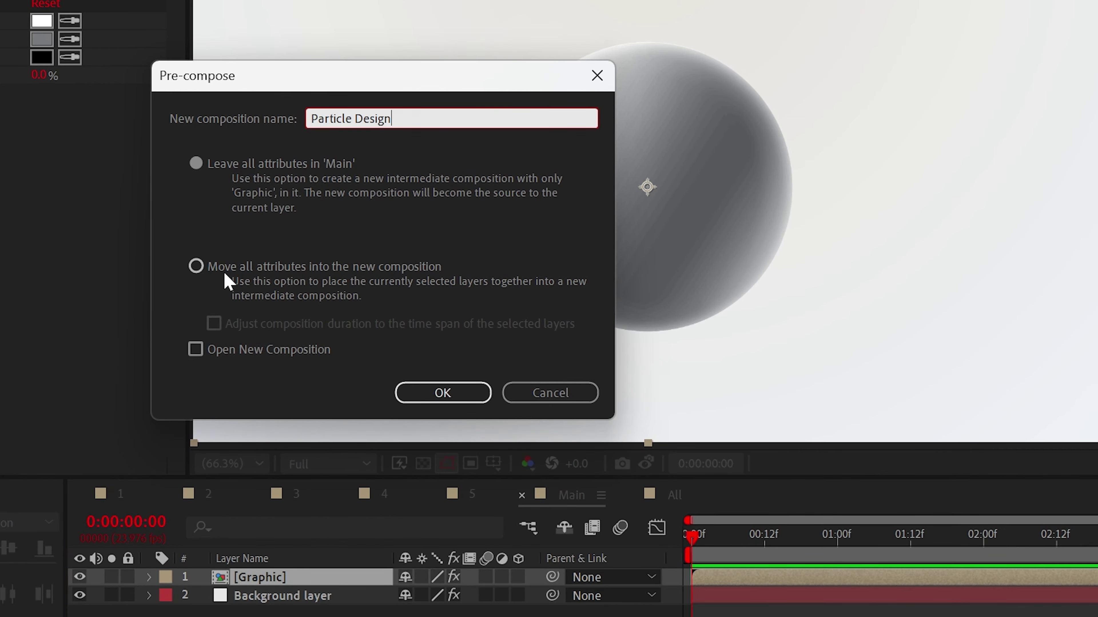
left_click(431, 396)
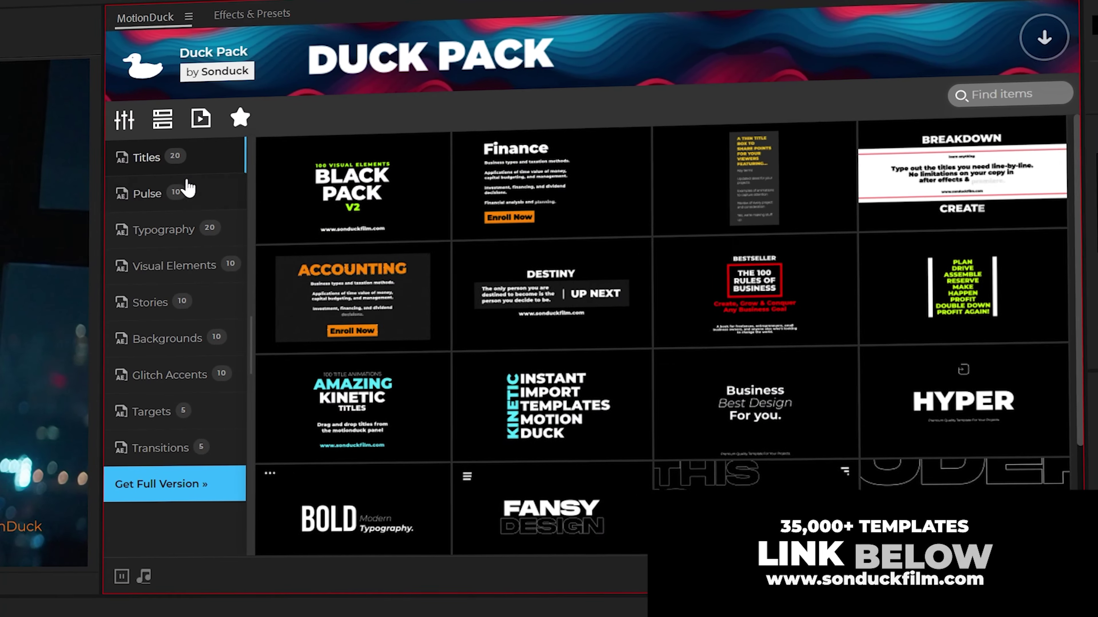
Browse the Pulse templates in the MotionDuck panel.
left_click(594, 120)
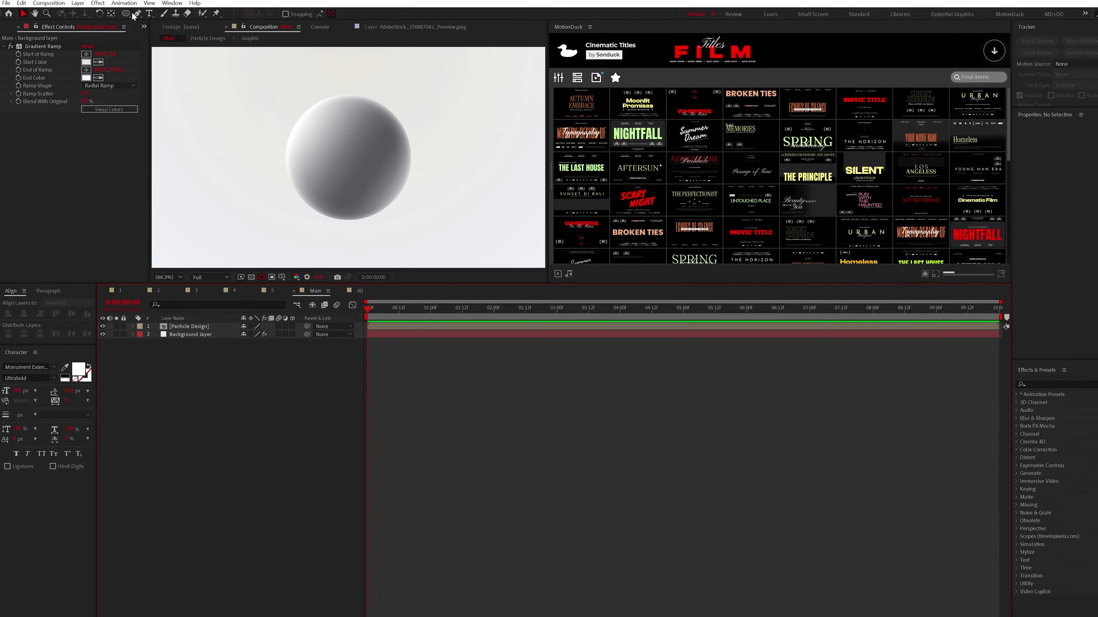
Create a new solid layer named 'Particle'.
left_click(78, 3)
mouse_move(108, 13)
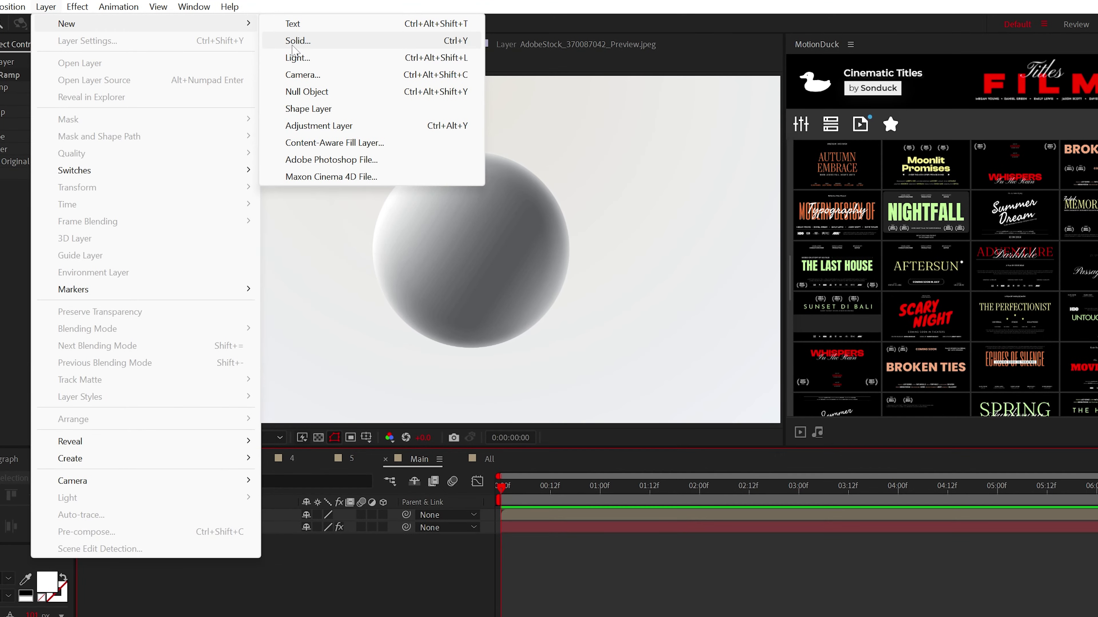
left_click(294, 41)
type("Particle")
key("Return")
Apply Simulation > CC Particle World to the Particle solid.
left_click(83, 8)
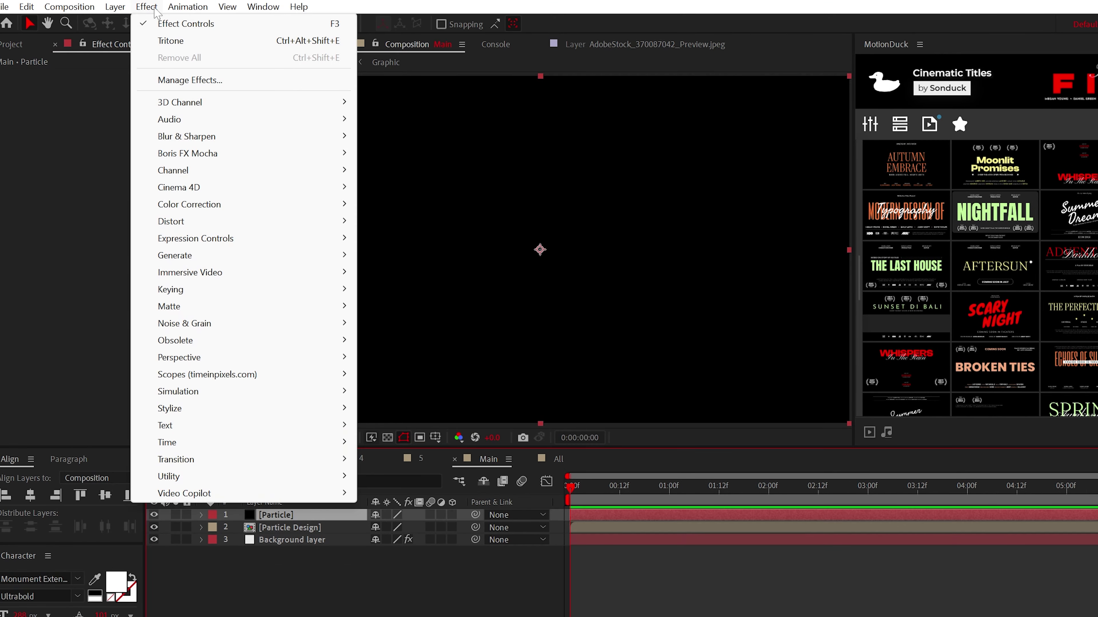
mouse_move(189, 394)
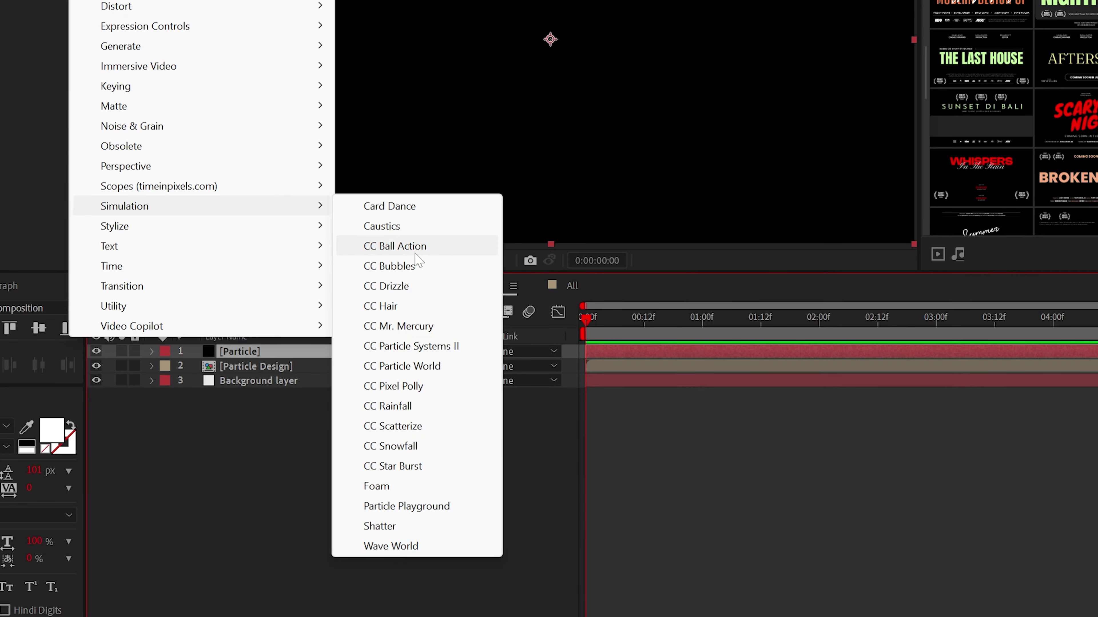
left_click(421, 371)
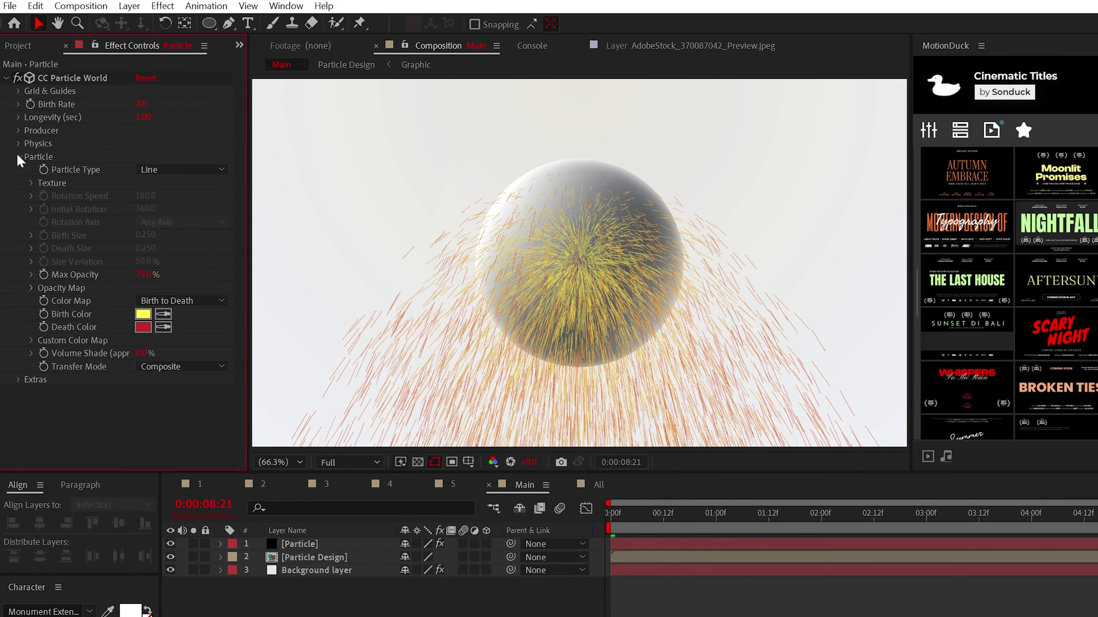
Set Particle Type to Textured QuadPolygon and Texture Layer to Particle Design.
left_click(154, 170)
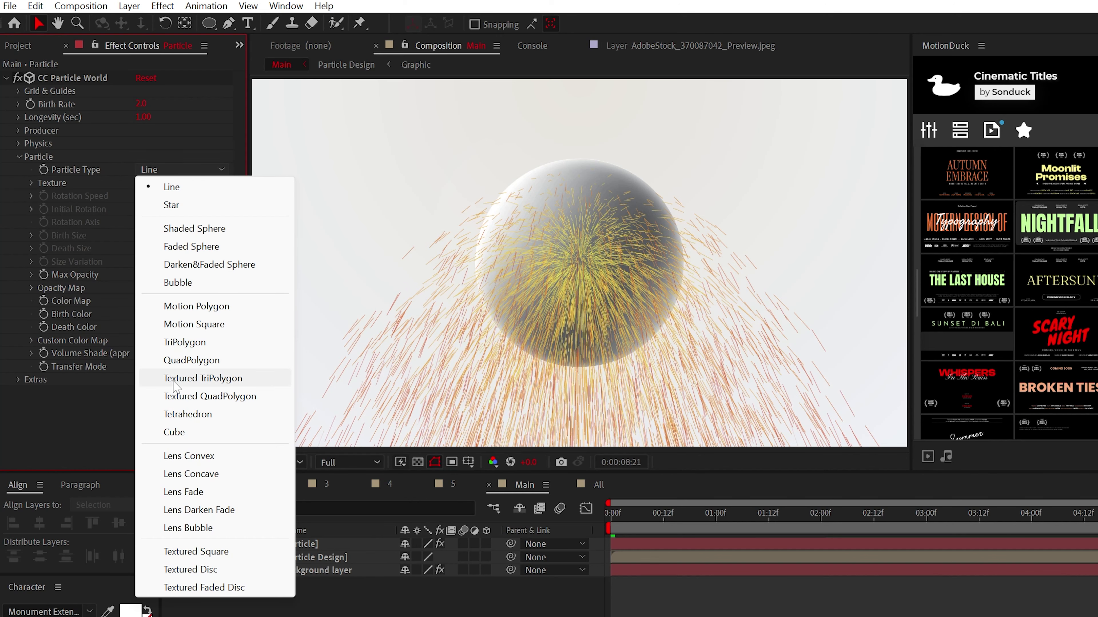
left_click(258, 404)
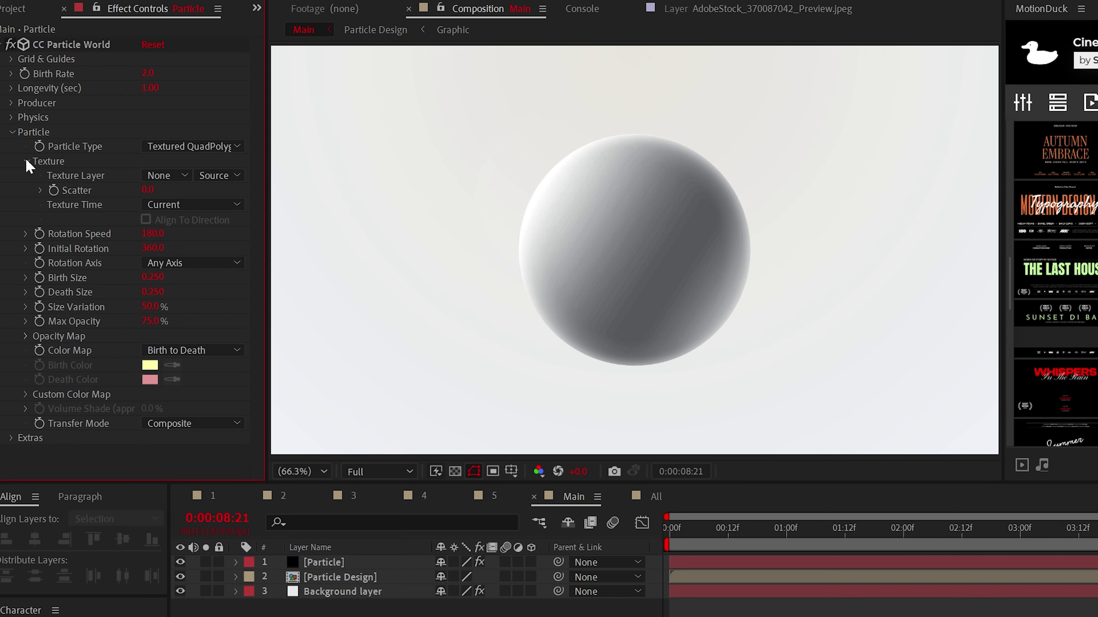
left_click(158, 175)
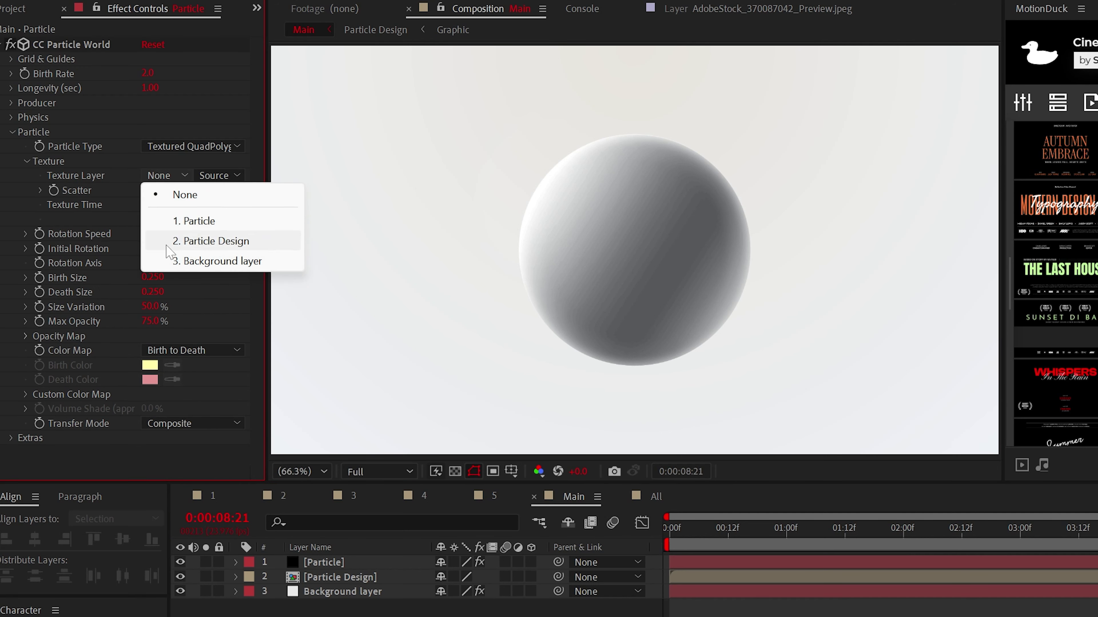
left_click(241, 249)
left_click(211, 599)
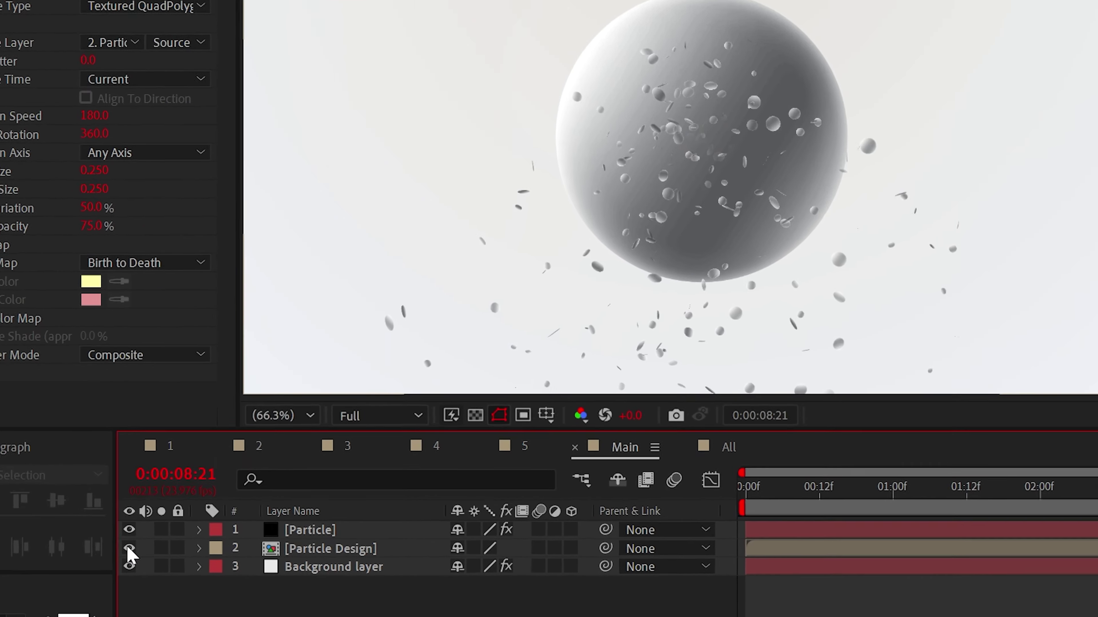
Hide the Particle Design layer, set particle rotation to 0 and birth/death size to 2.
left_click(179, 577)
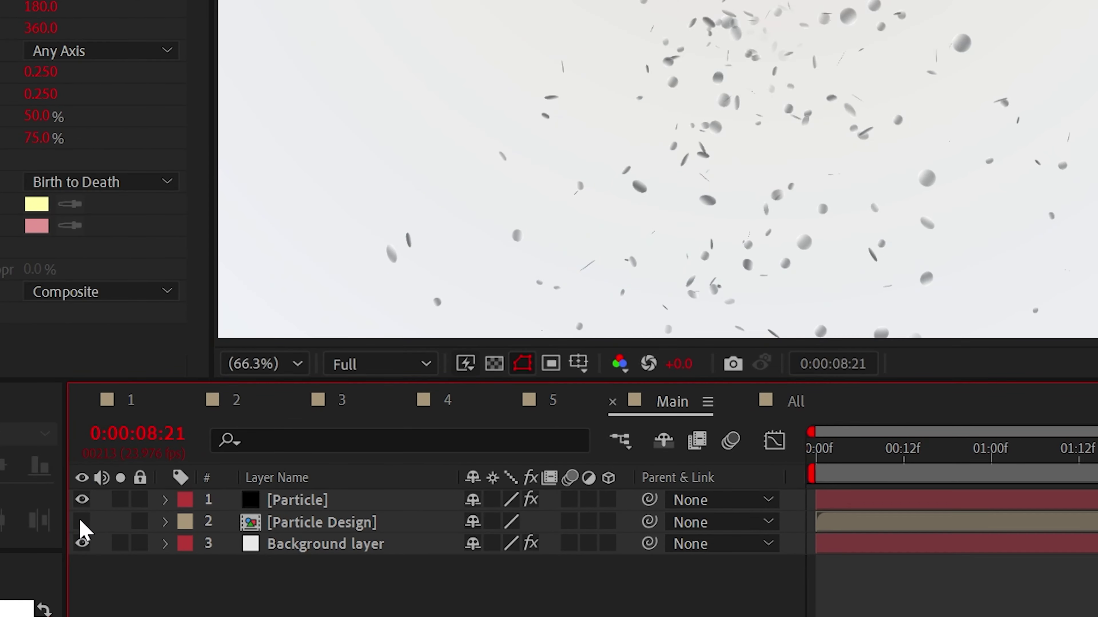
scroll(691, 365, "up", 2)
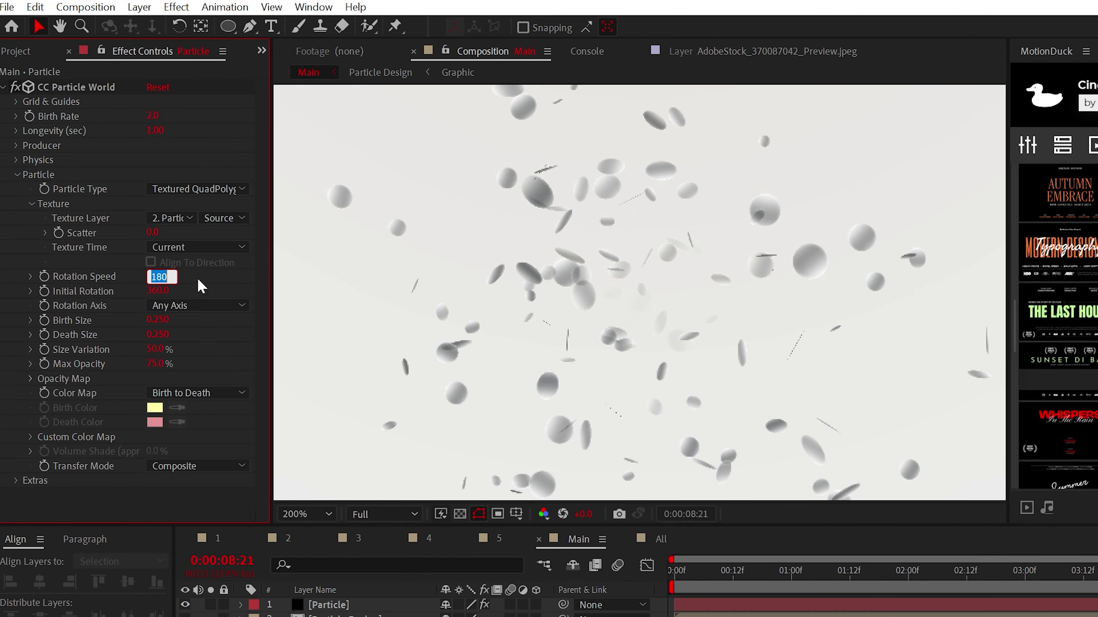
left_click(163, 295)
type("0")
key("Return")
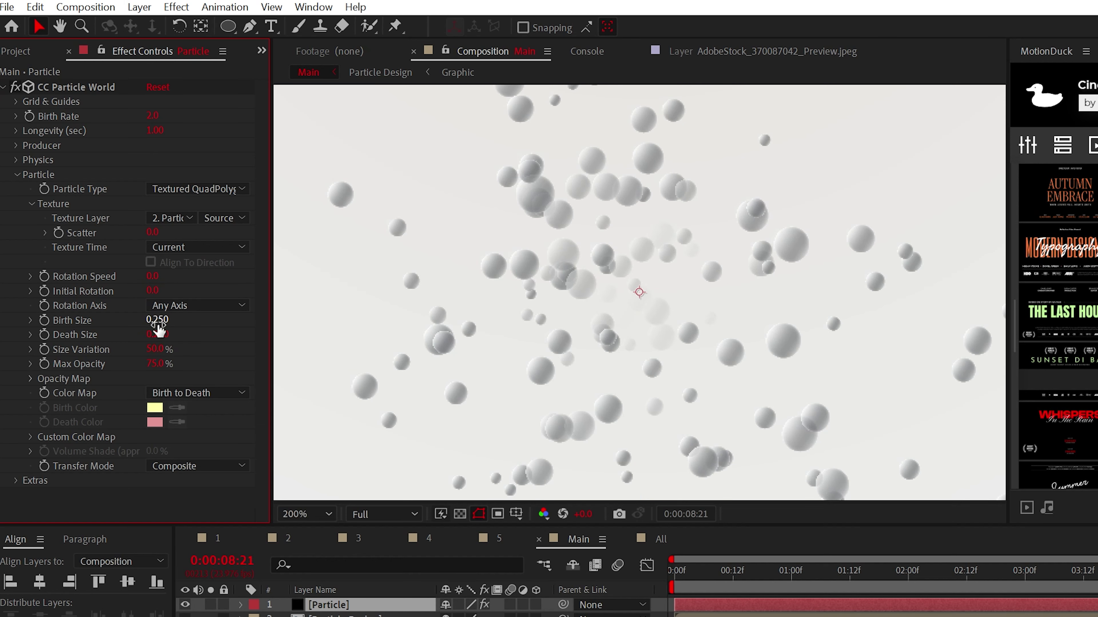
type("2")
key("Return")
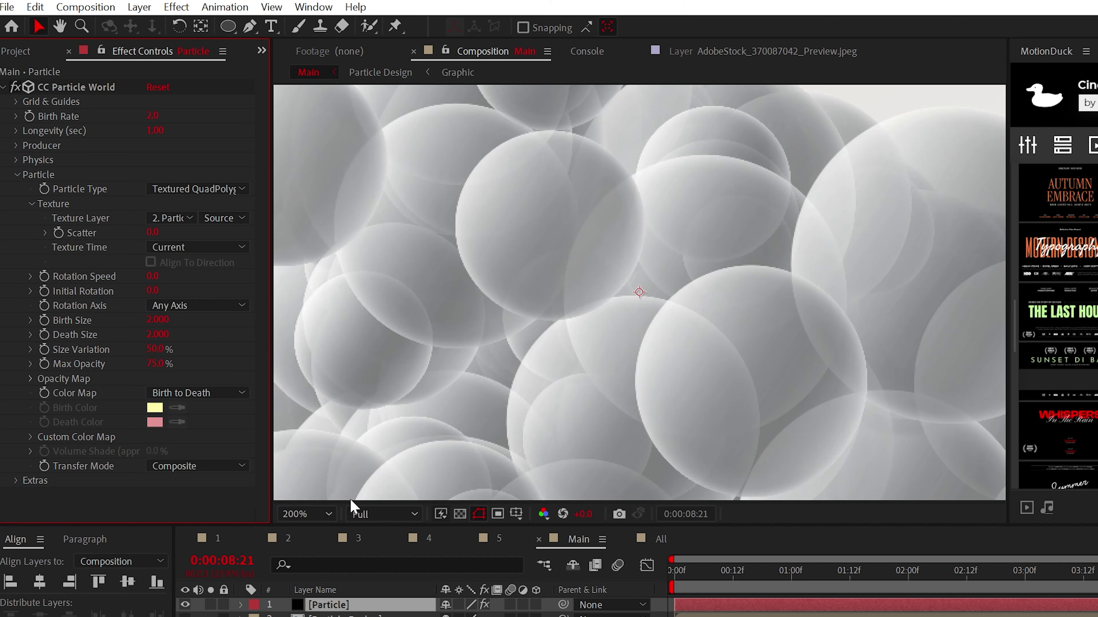
Set Size Variation to 100% and flatten the Opacity Map to full opacity.
key("shift+slash")
left_click(156, 350)
type("100")
key("Return")
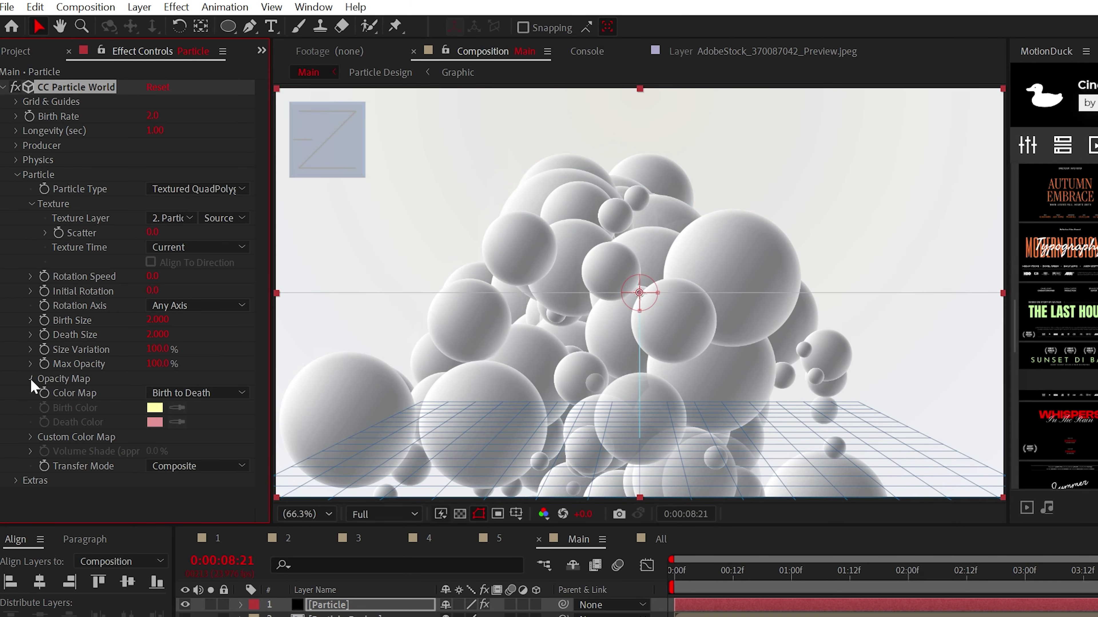
left_click_drag(123, 391, 277, 392)
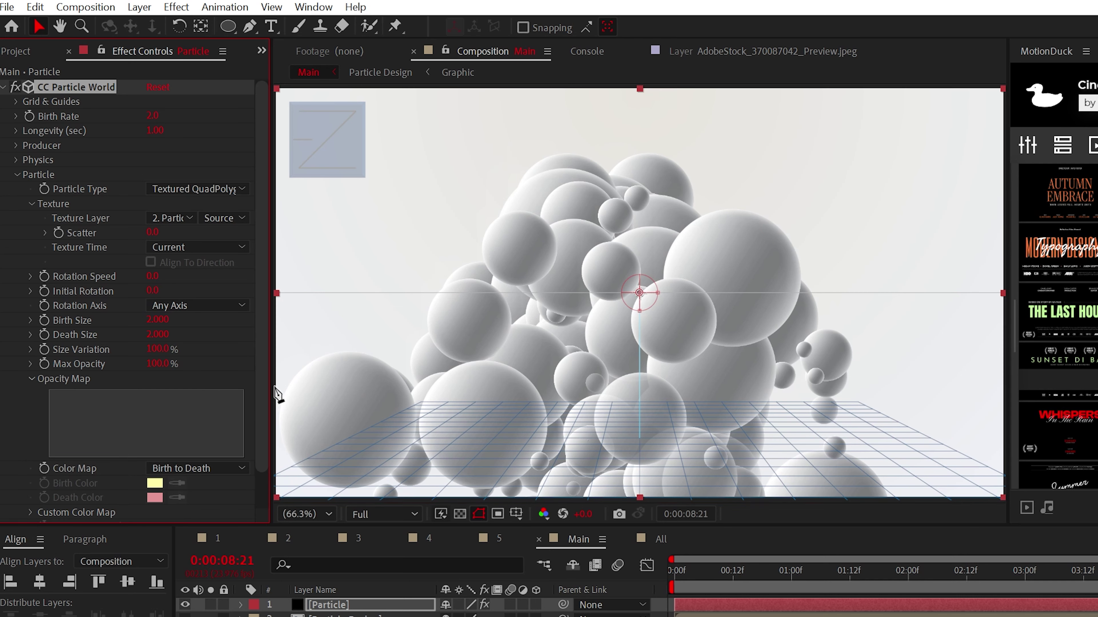
left_click(30, 379)
Set the Physics Animation type to Twirl and preview the spheres.
left_click(17, 175)
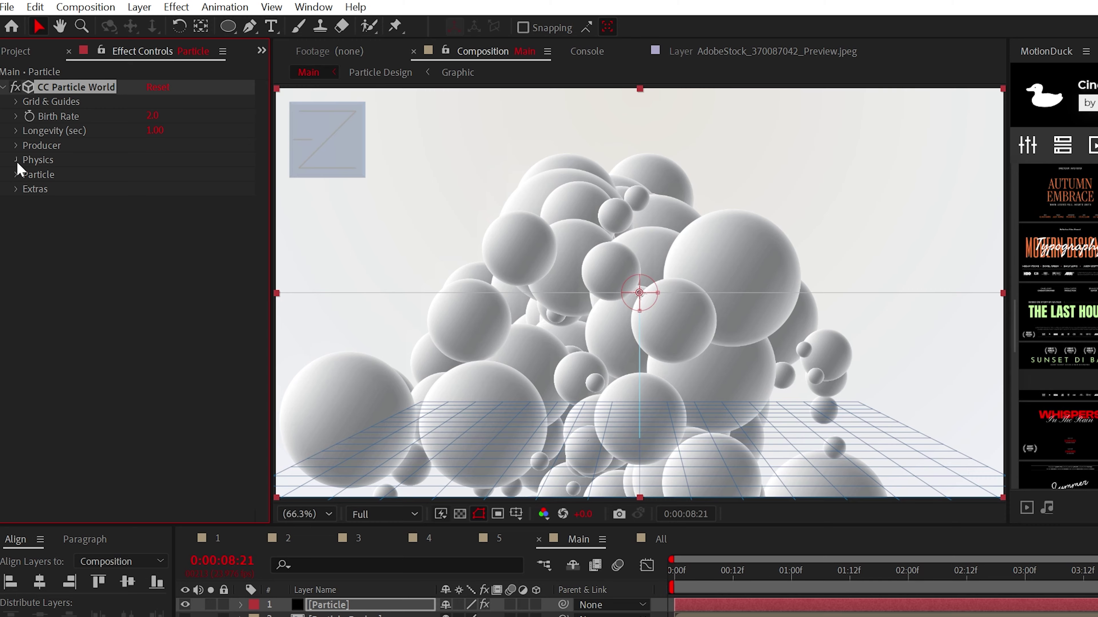
left_click(16, 160)
left_click(173, 175)
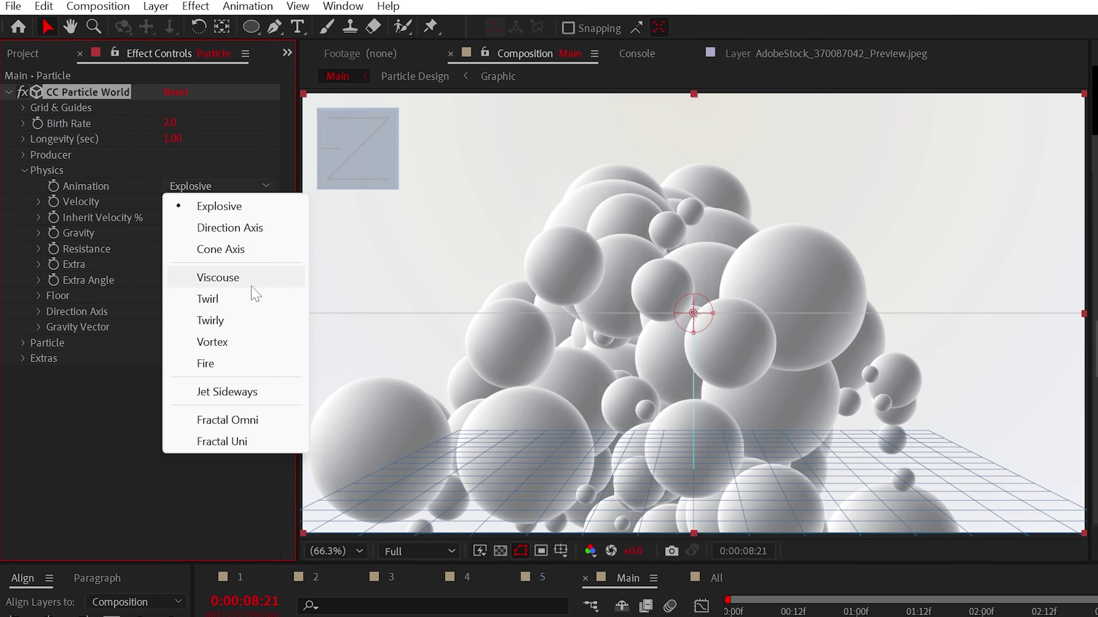
left_click(208, 300)
key("space")
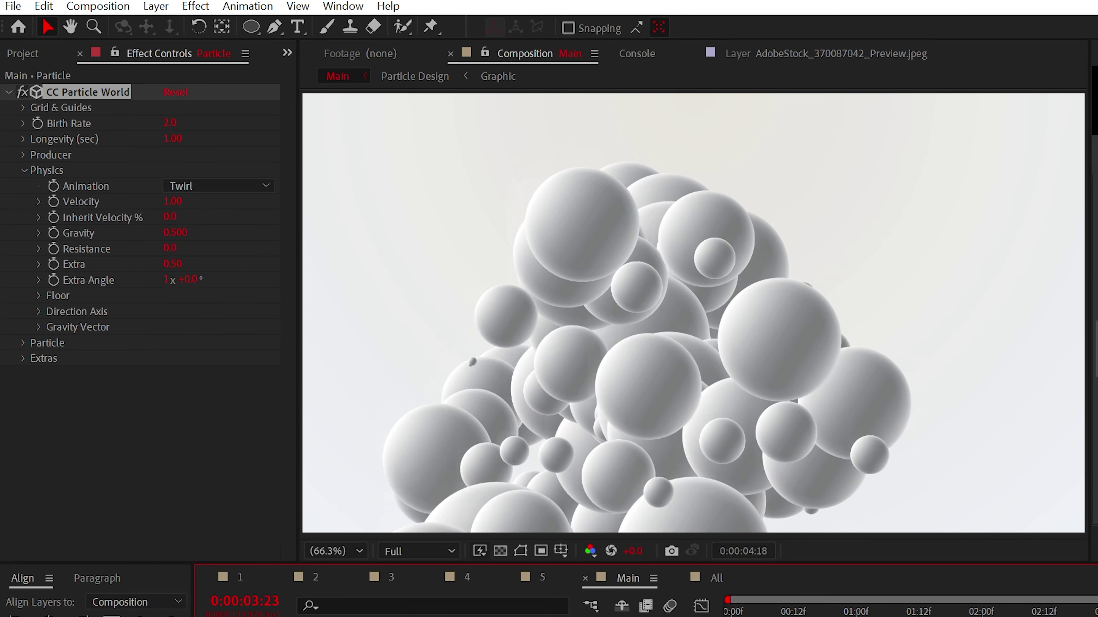
key("space")
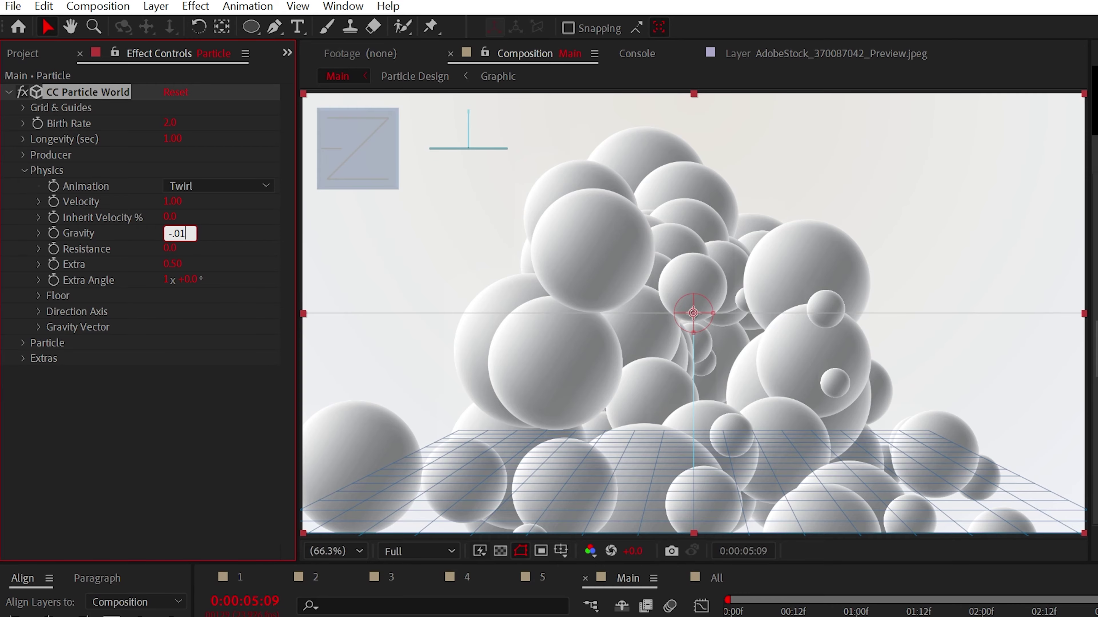
Commit Gravity -0.010, preview again, and start editing the Extra value.
key("Return")
key("space")
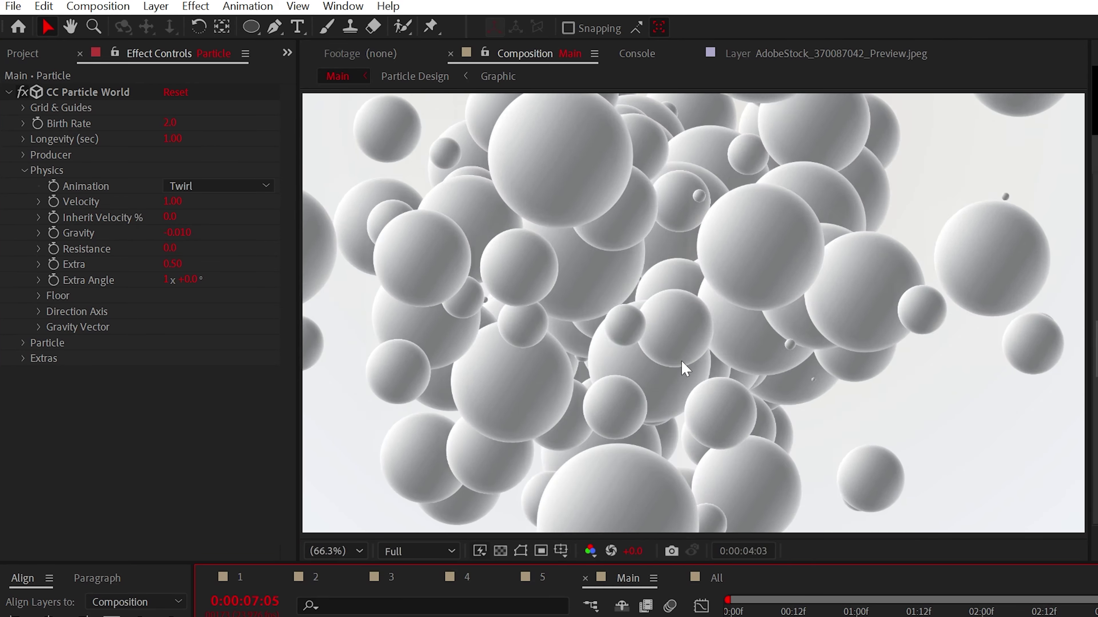
key("space")
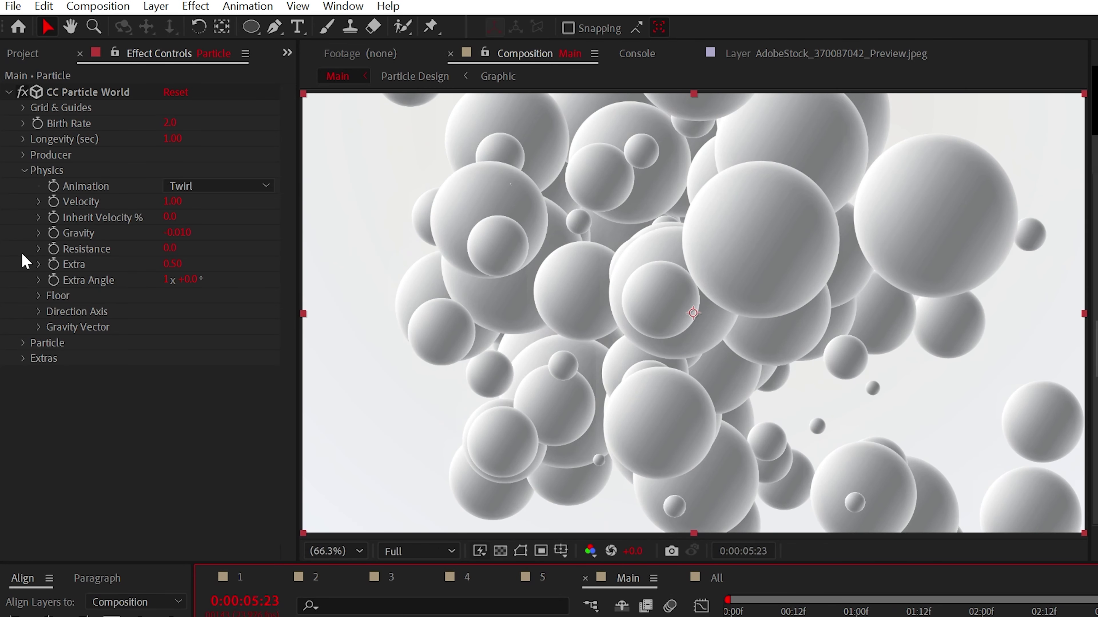
left_click(177, 264)
Set Extra to 1, Birth Rate to 0.03 and Longevity to 15 seconds.
type("1.")
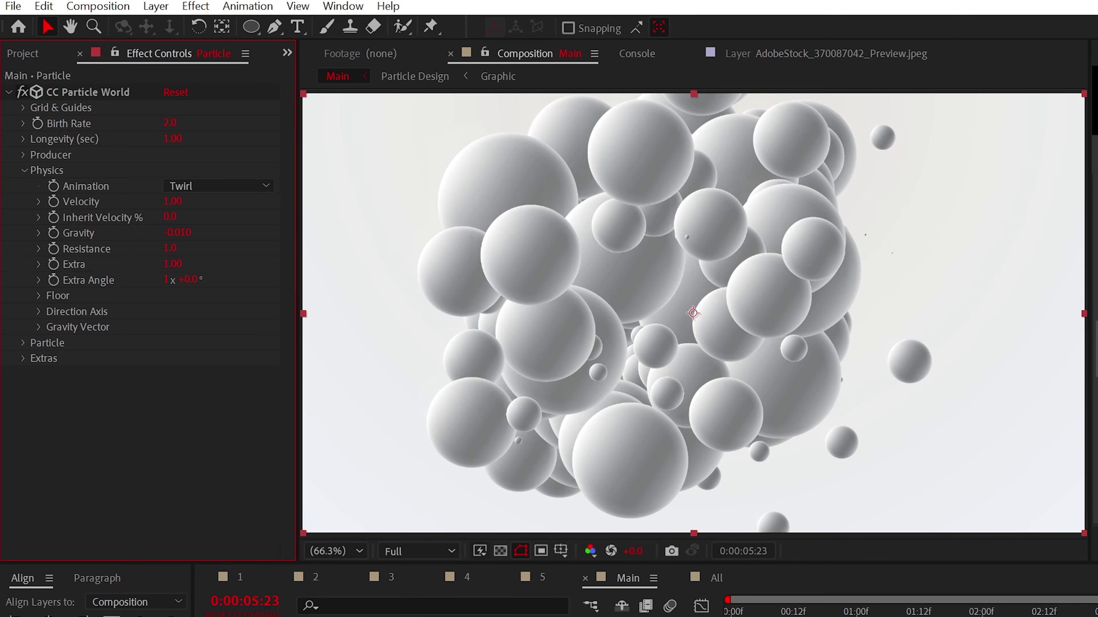
key("space")
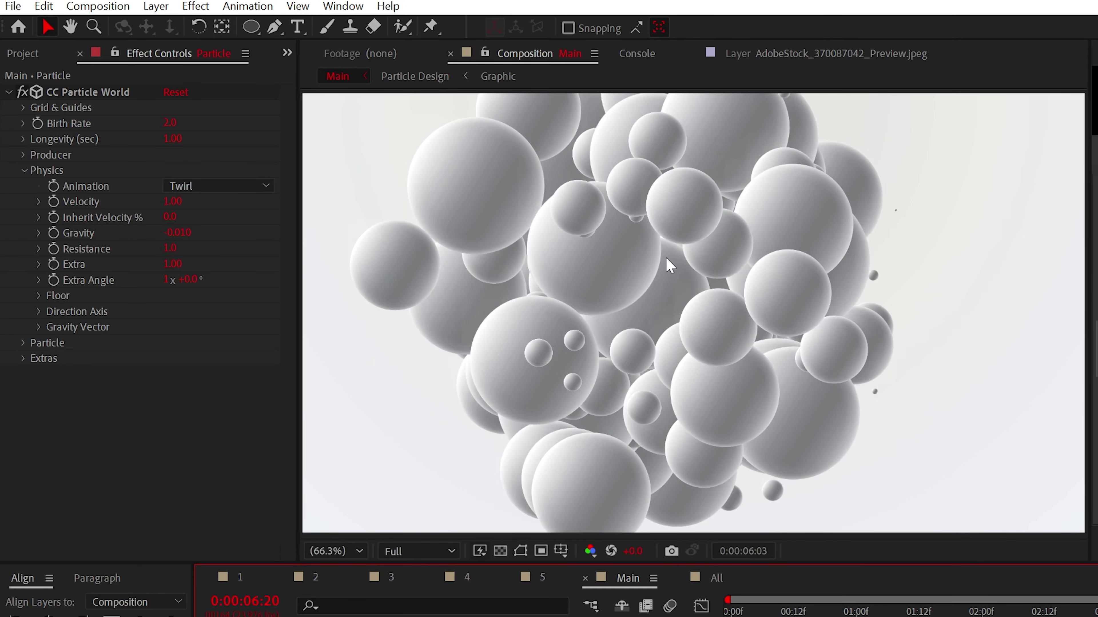
key("space")
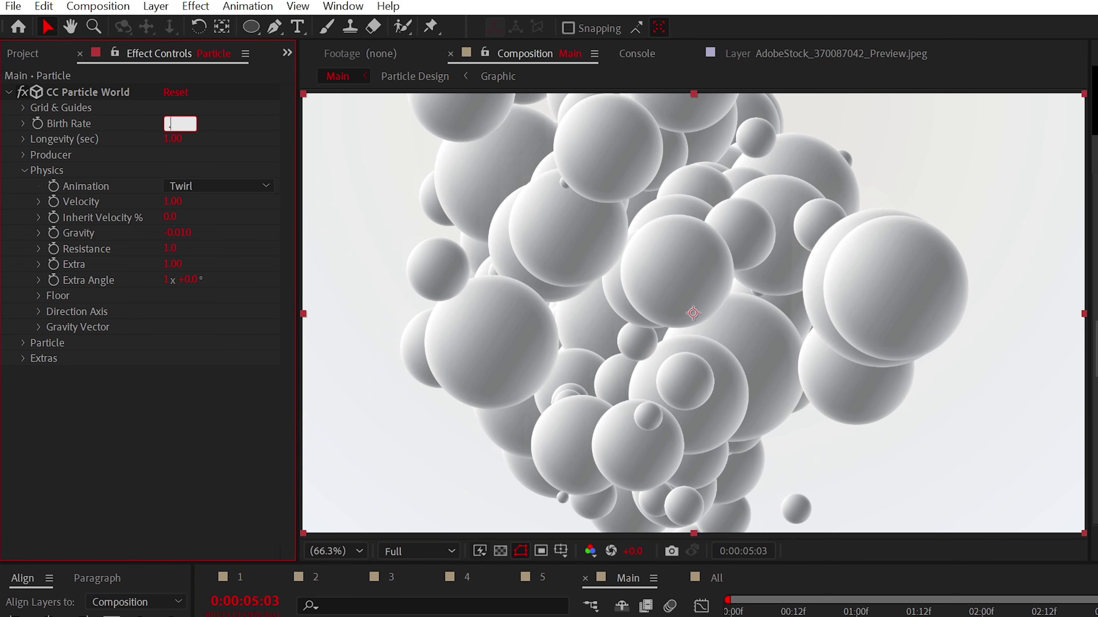
key("Return")
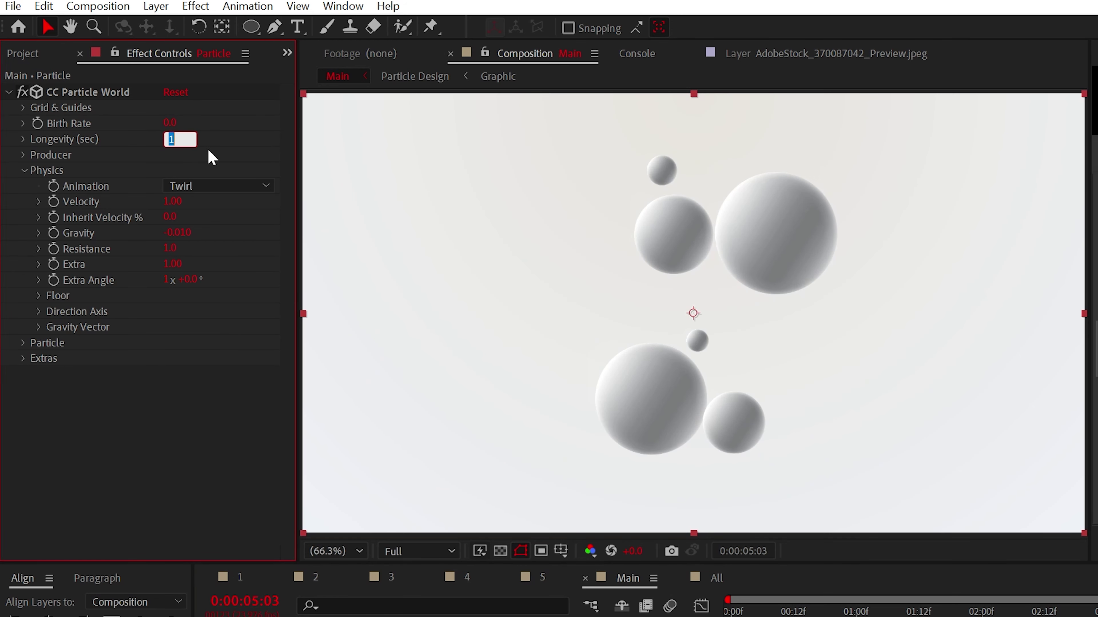
type("15")
key("Return")
Lower and widen the emitter with Producer Position Y 0.34 and Radius X 0.455.
key("Page_Up")
key("Page_Up")
key("Page_Up")
key("Page_Up")
key("Page_Up")
key("Page_Up")
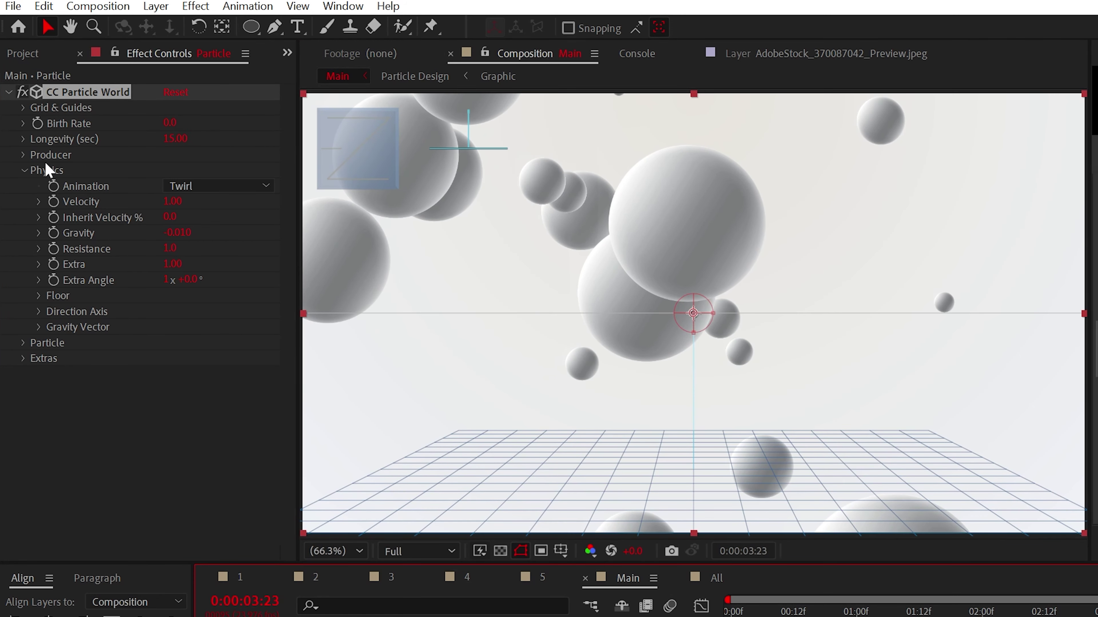
left_click(23, 170)
left_click(23, 155)
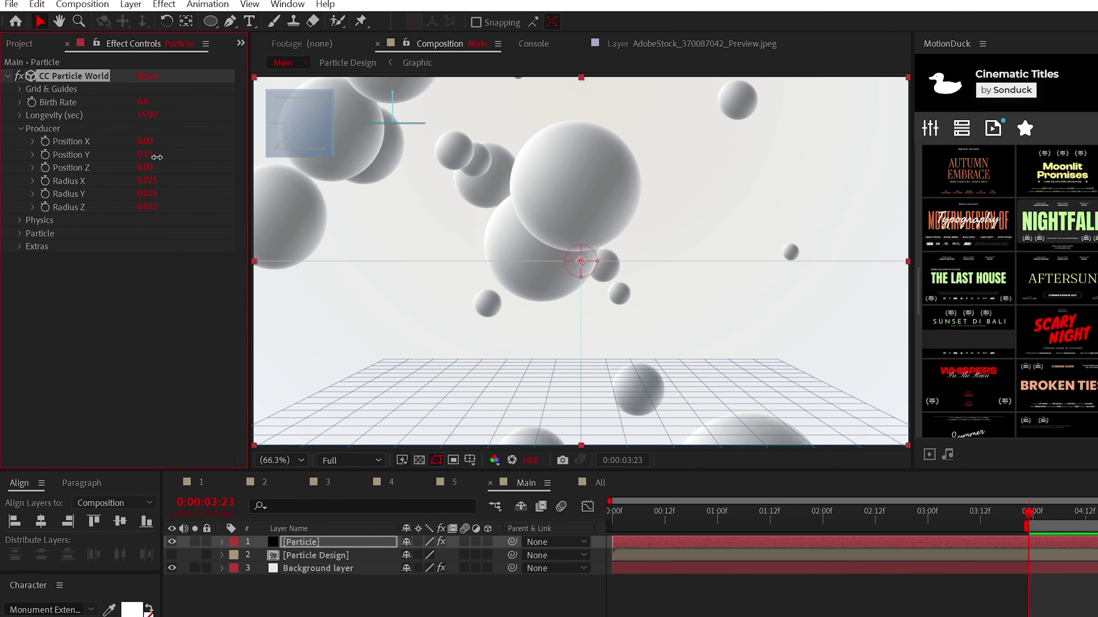
left_click_drag(157, 157, 166, 157)
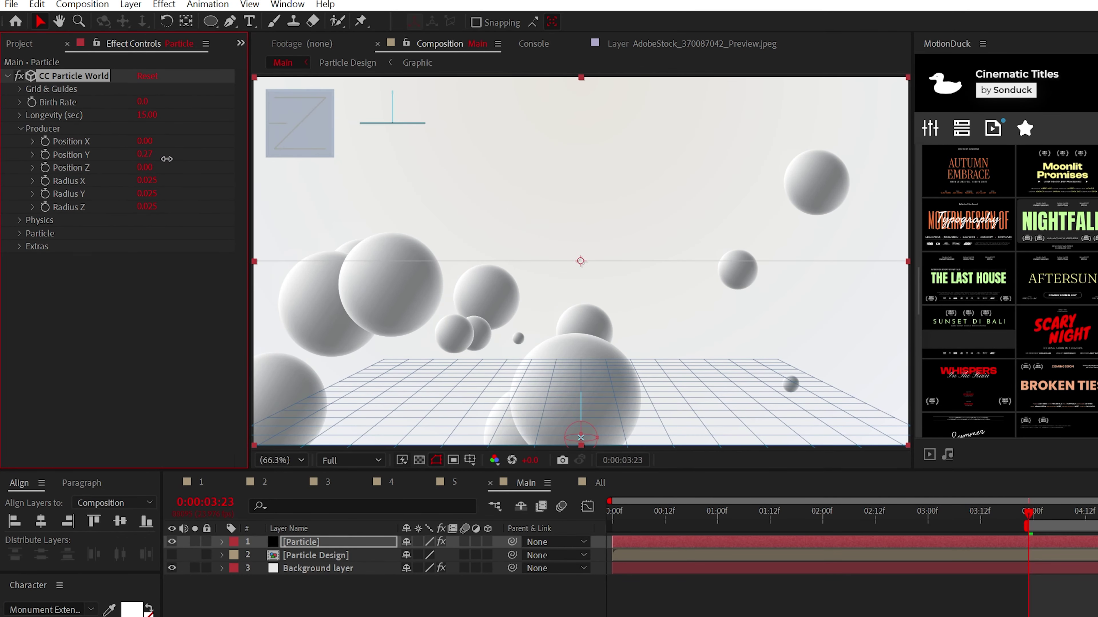
key("comma")
left_click_drag(590, 367, 582, 296)
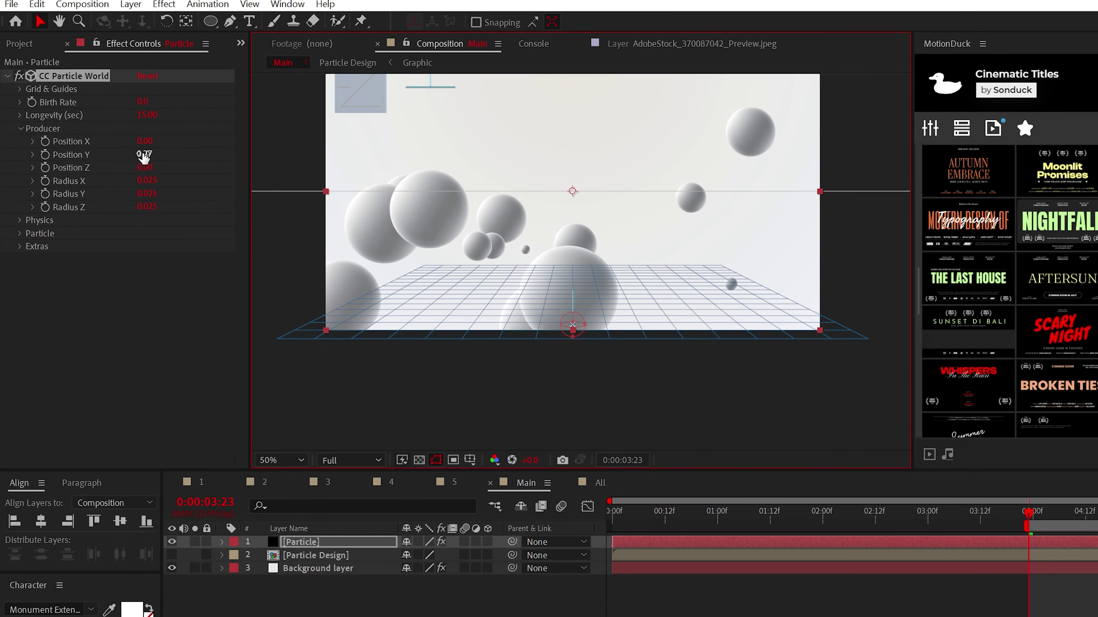
left_click_drag(144, 157, 181, 183)
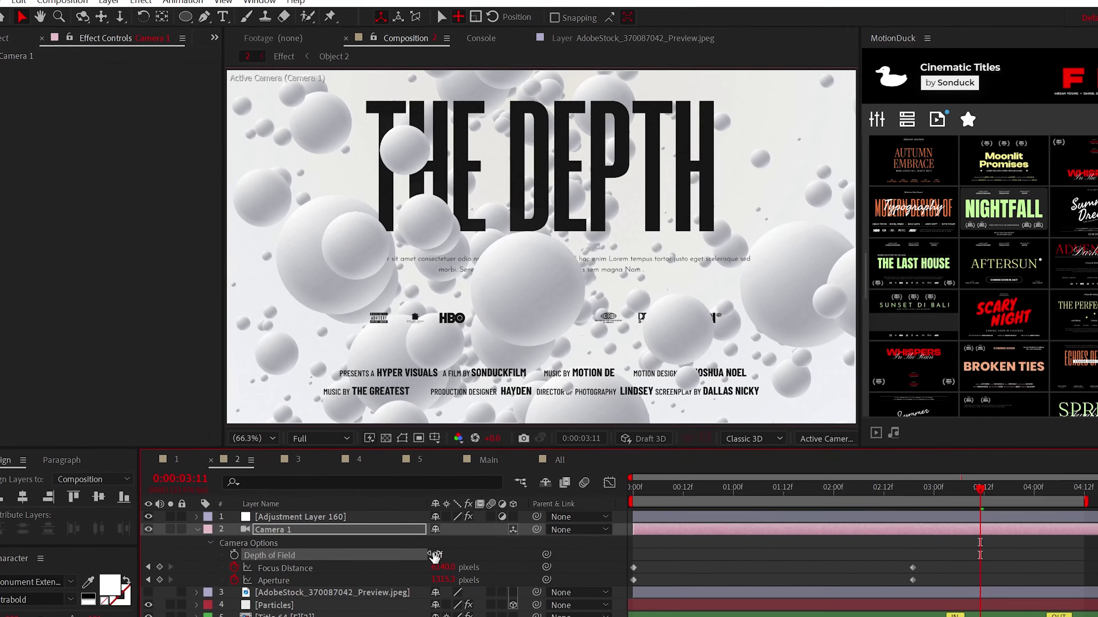
Turn Camera 1's Depth of Field on and preview THE DEPTH title.
left_click(435, 555)
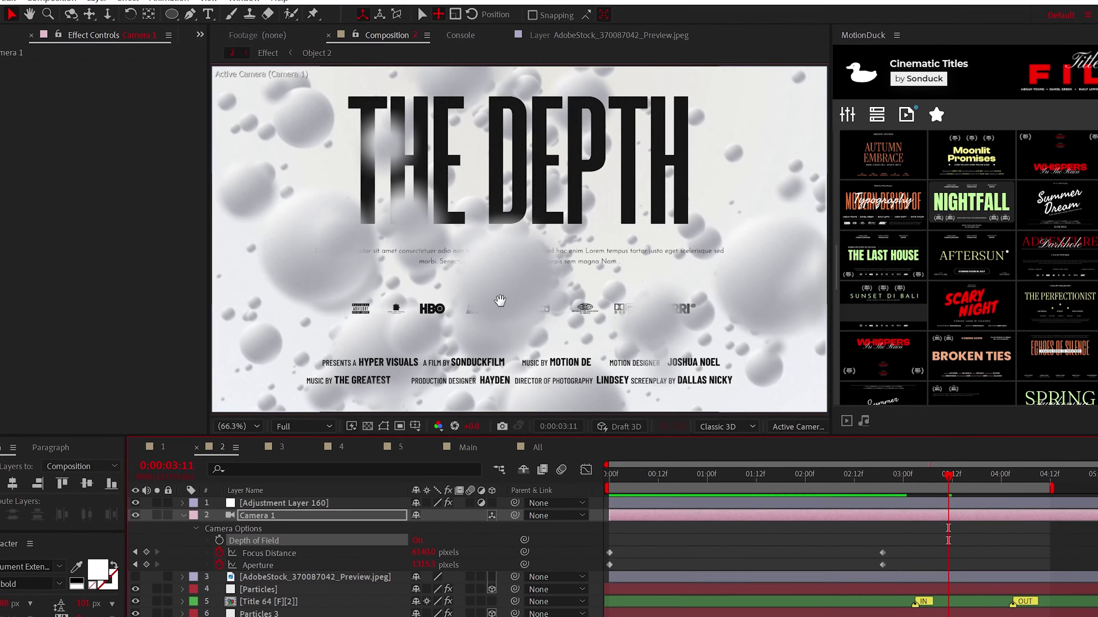
key("space")
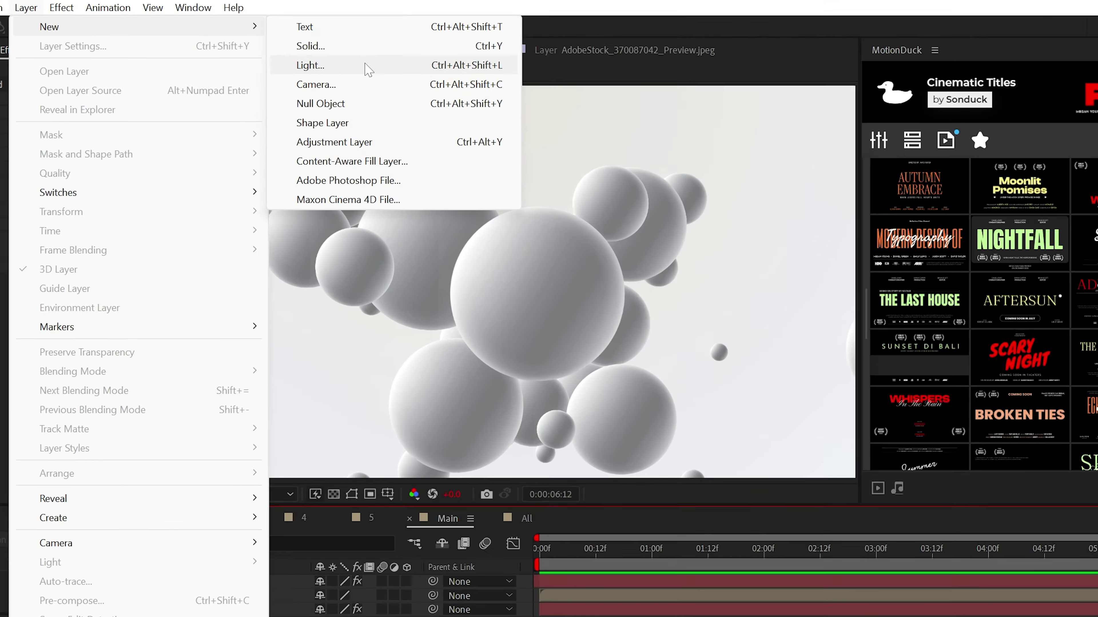
Add a camera, make the [Particle] layer 3D, and duplicate it.
left_click(309, 72)
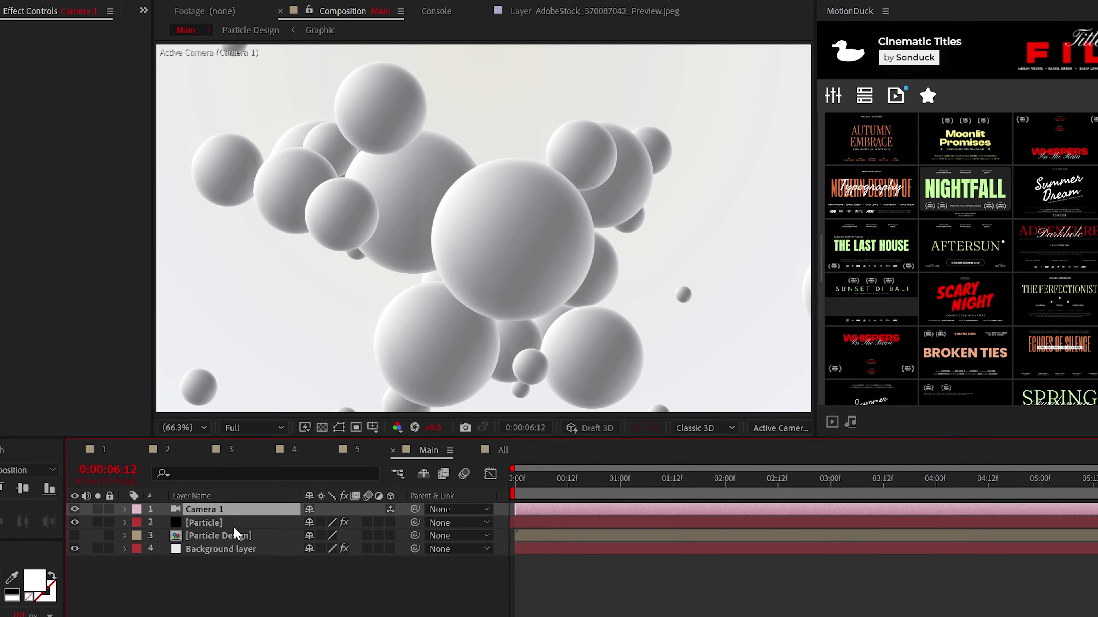
left_click(235, 524)
left_click(489, 476)
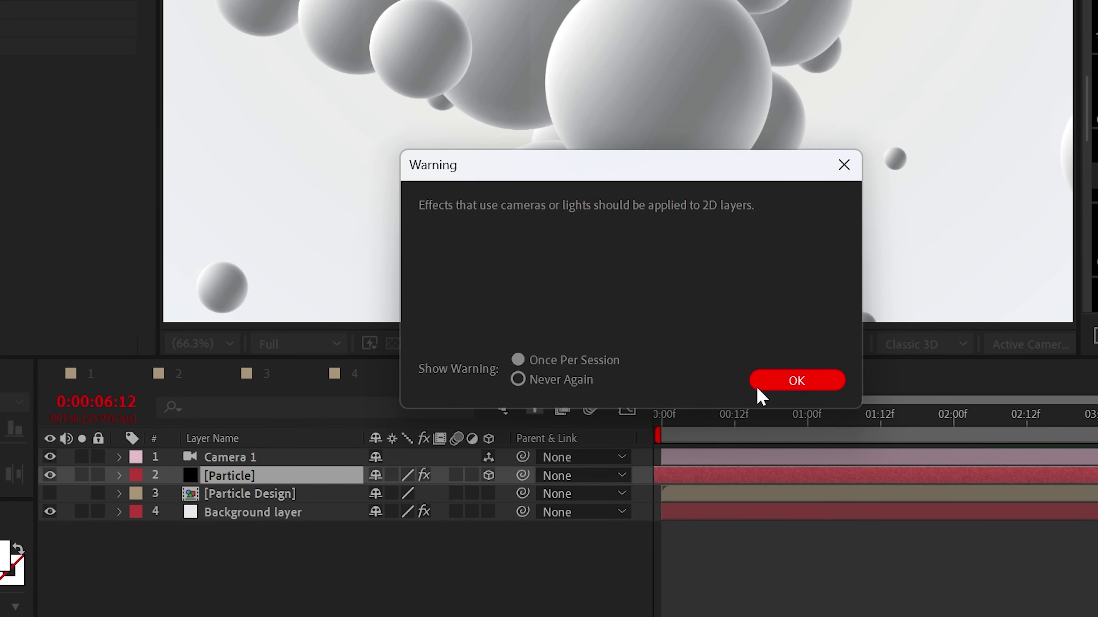
left_click(795, 388)
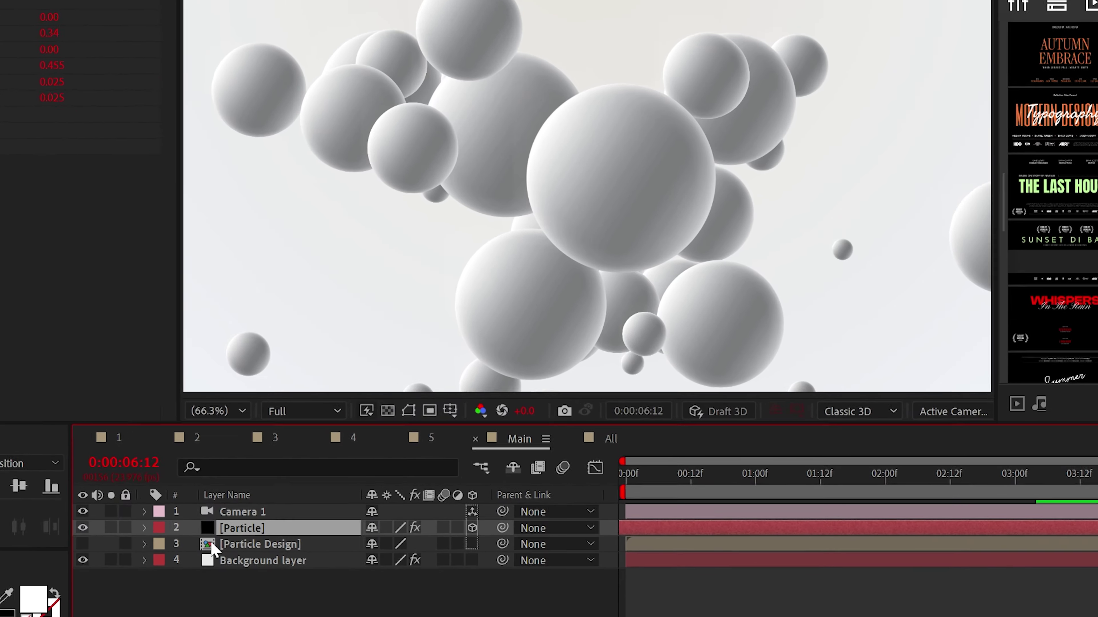
key("ctrl+d")
Enlarge the duplicate Particle 5 solid to 2260×1271 px.
left_click(112, 517)
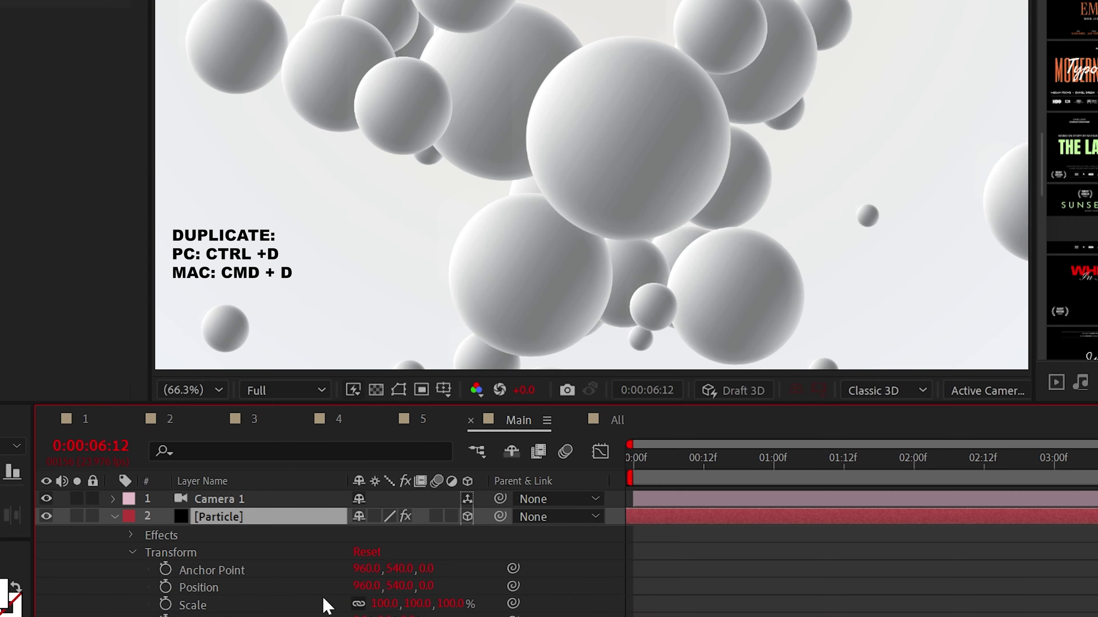
left_click(133, 554)
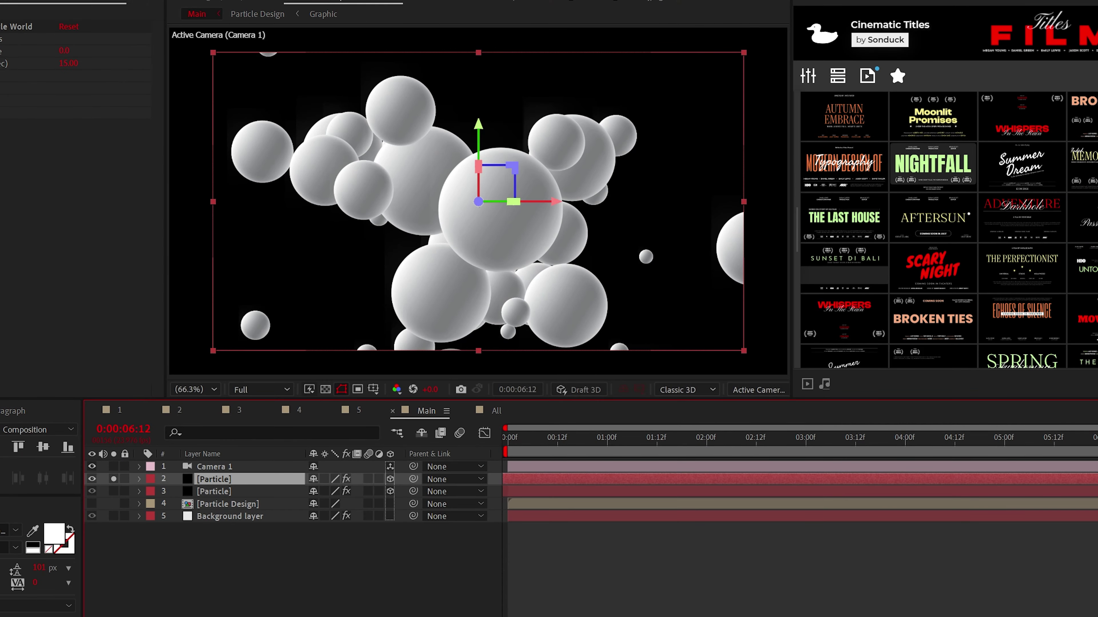
left_click(52, 0)
left_click(107, 45)
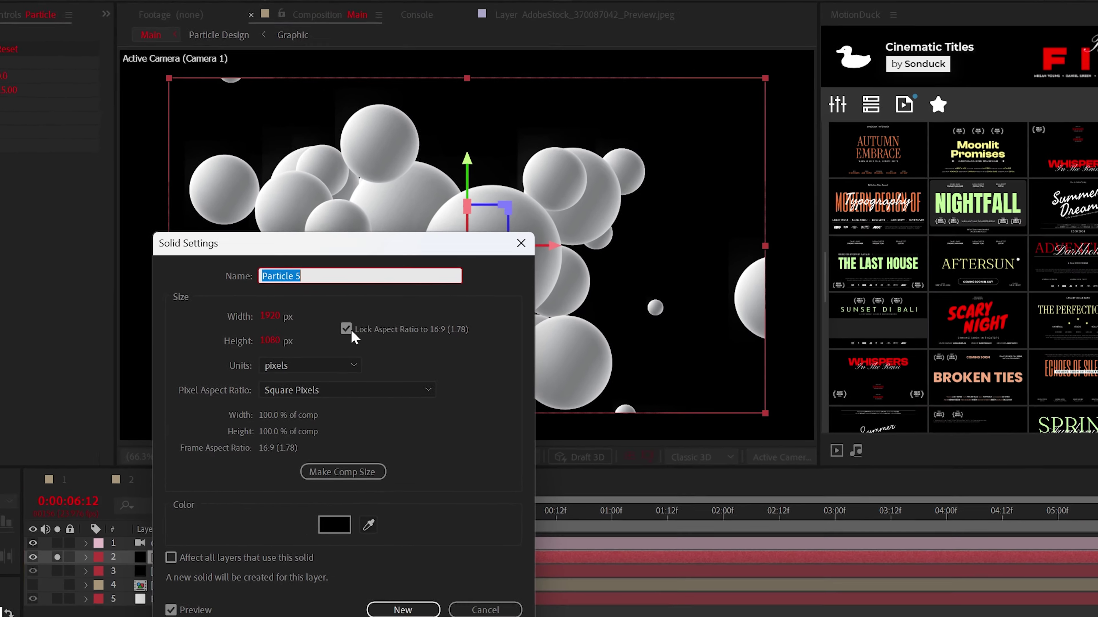
left_click_drag(240, 317, 555, 335)
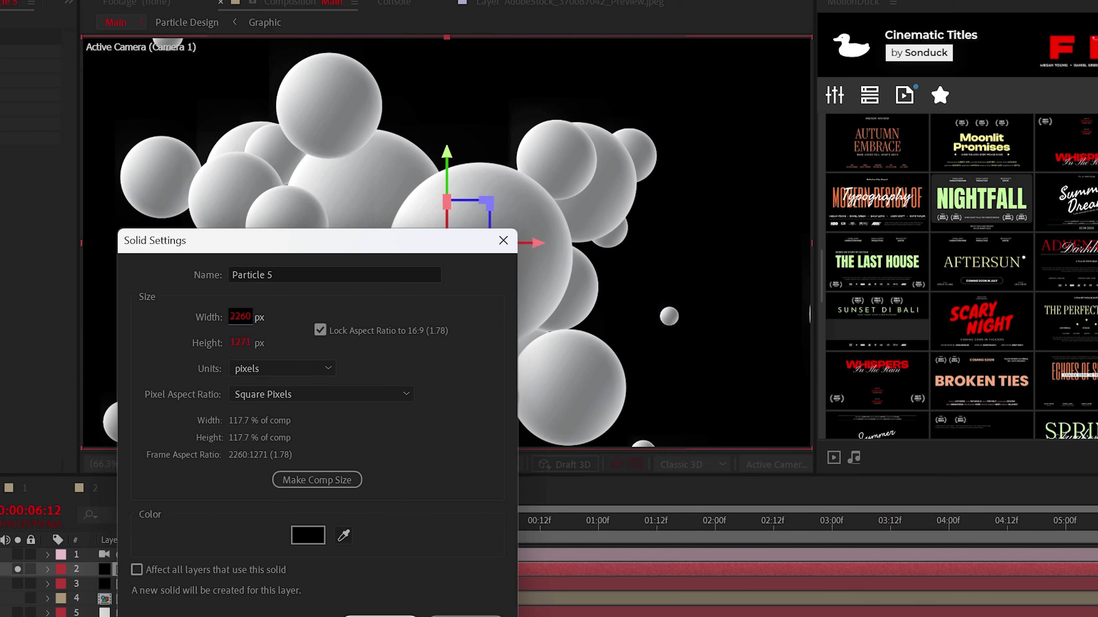
left_click(380, 616)
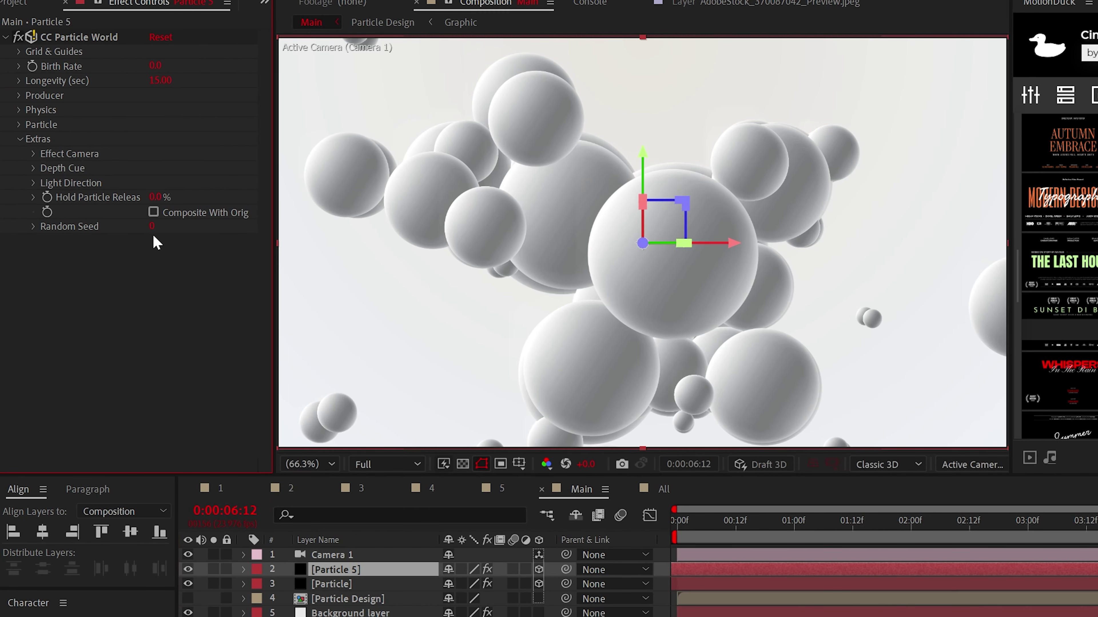
Give Particle 2 Random Seed 230 and duplicate it as Particle 3.
left_click_drag(153, 230, 170, 225)
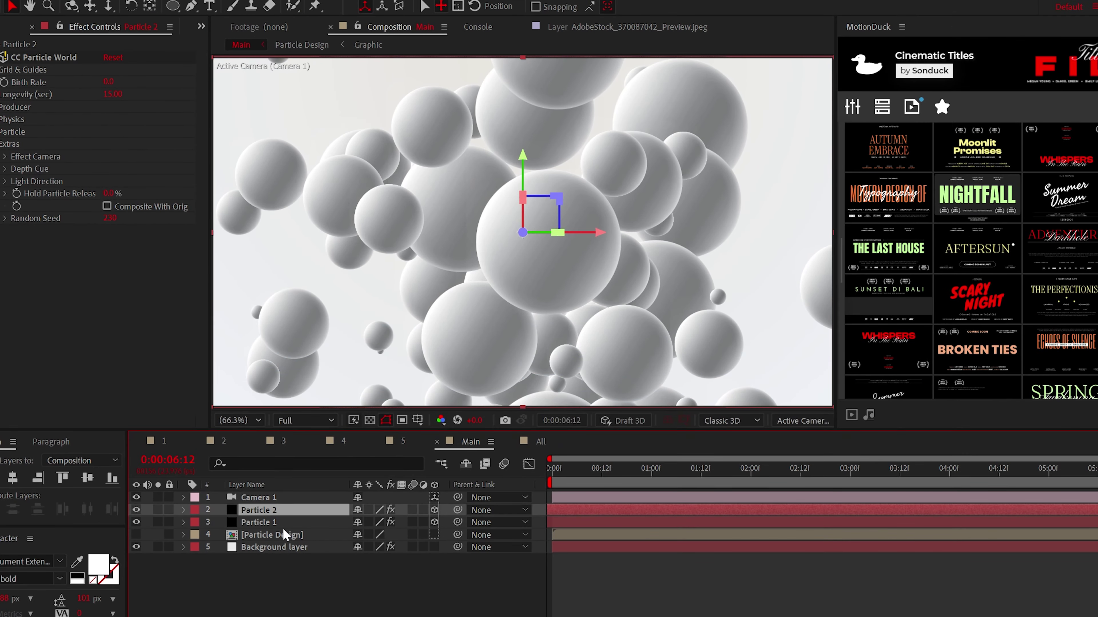
key("ctrl+d")
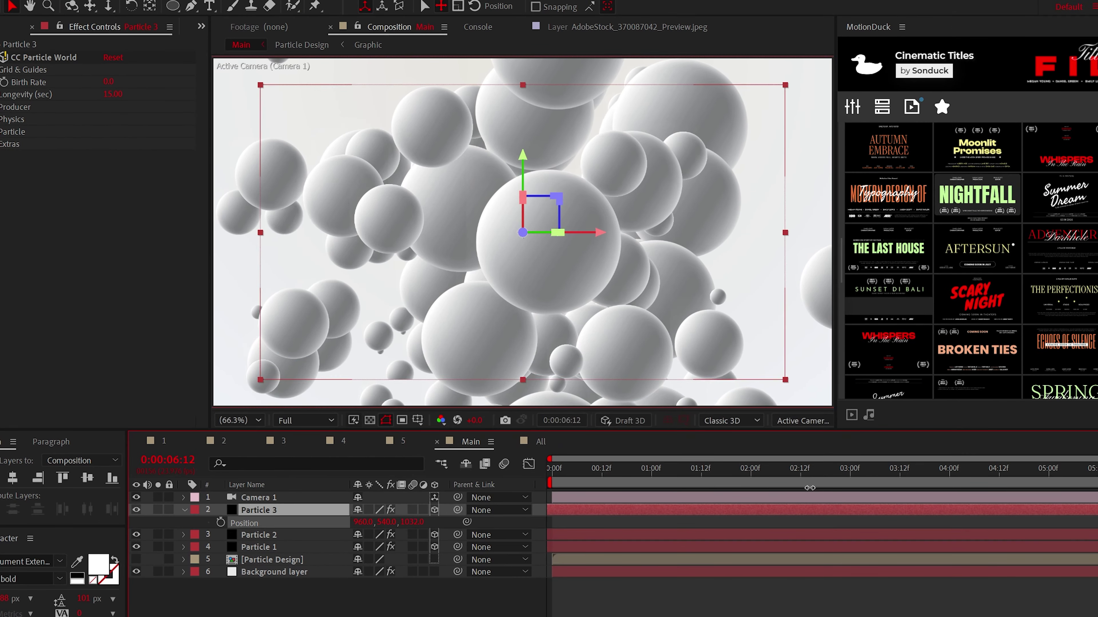
right_click(310, 511)
left_click(112, 22)
left_click(466, 556)
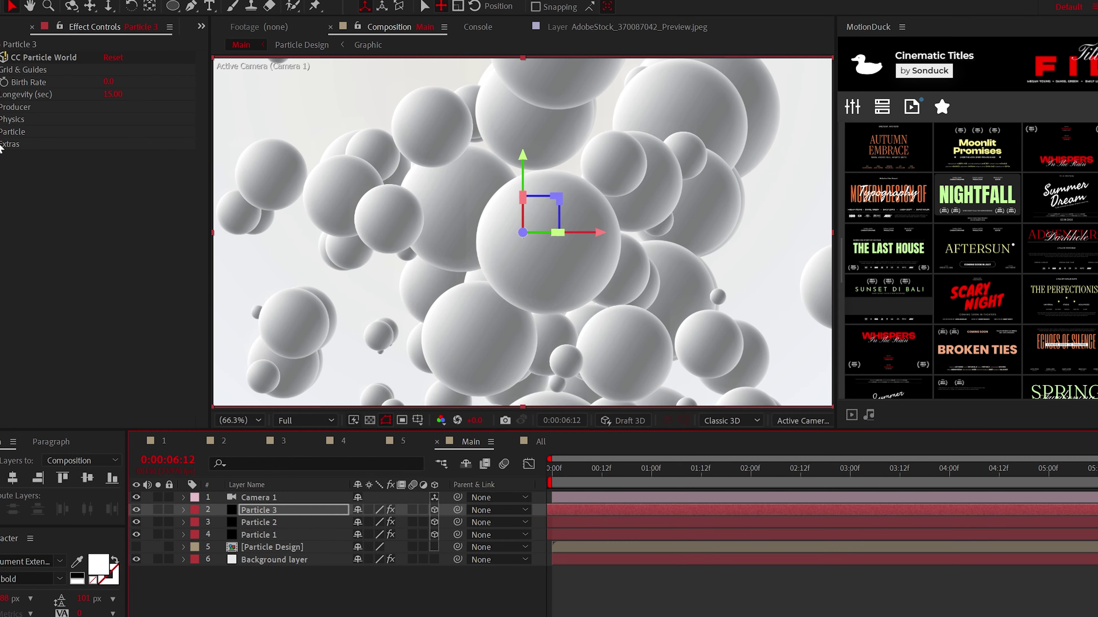
Set Particle 3's Birth Size and Death Size to 0.500 and preview.
left_click(1, 144)
left_click(12, 156)
left_click(12, 143)
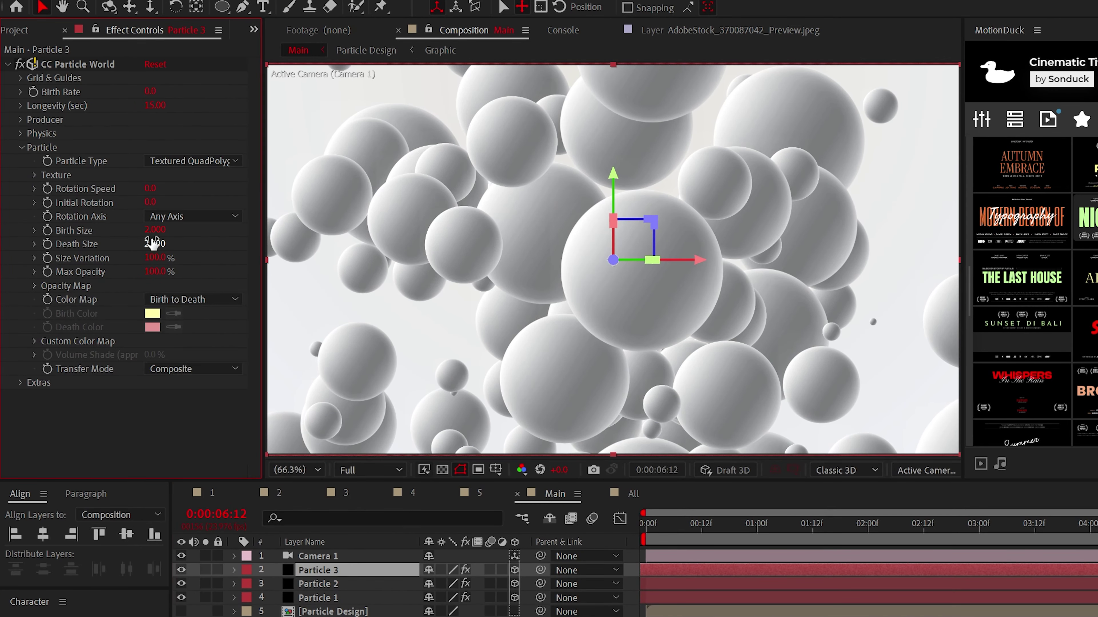
key("Tab")
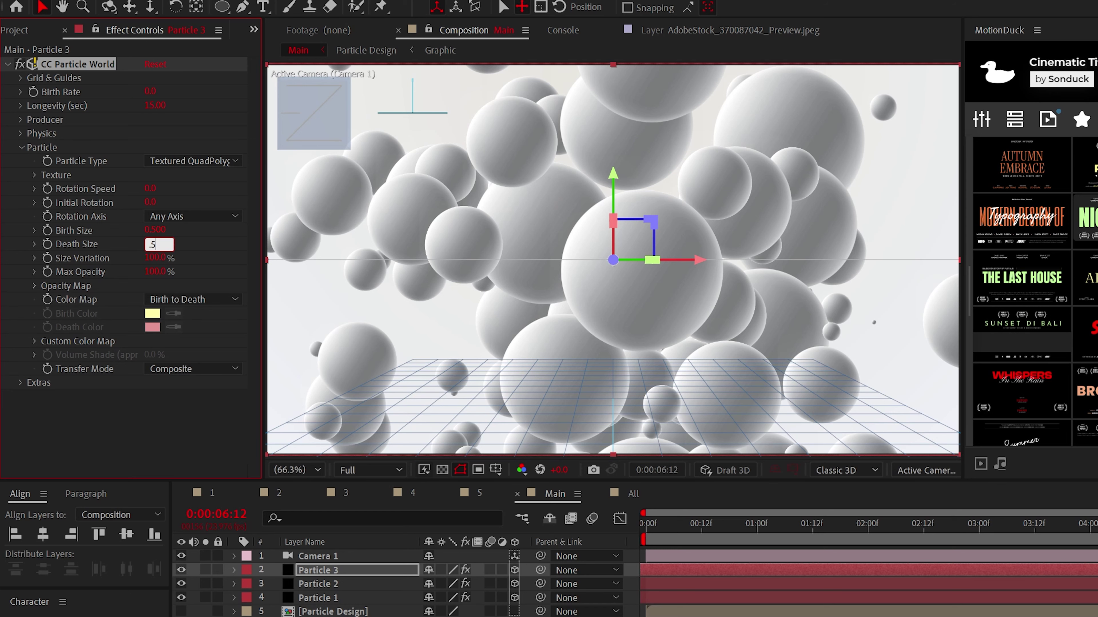
type(".5")
key("Return")
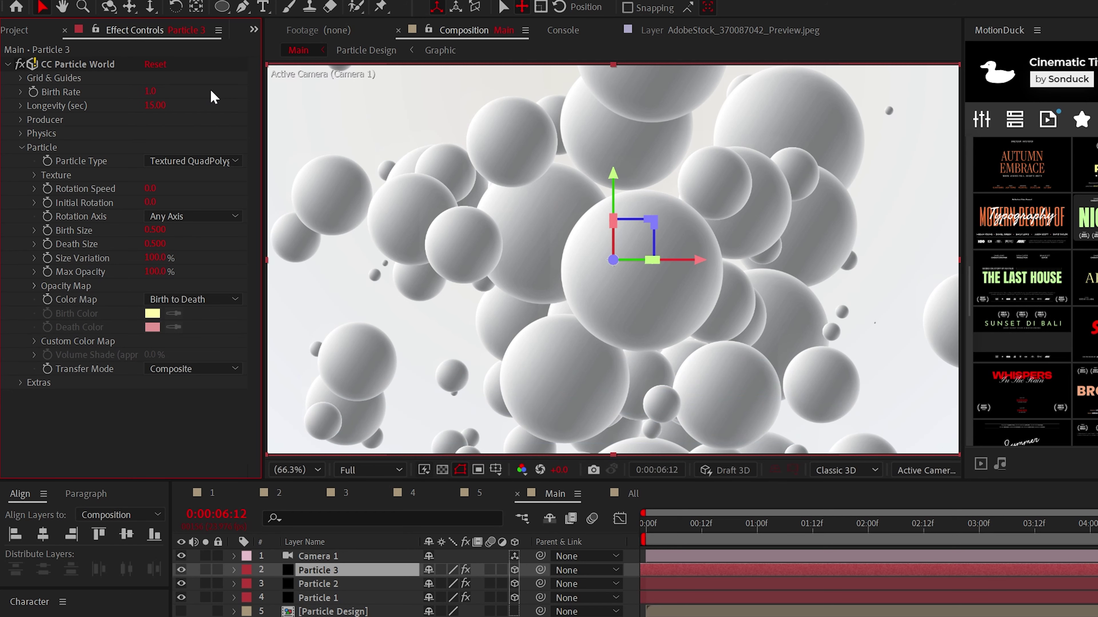
key("space")
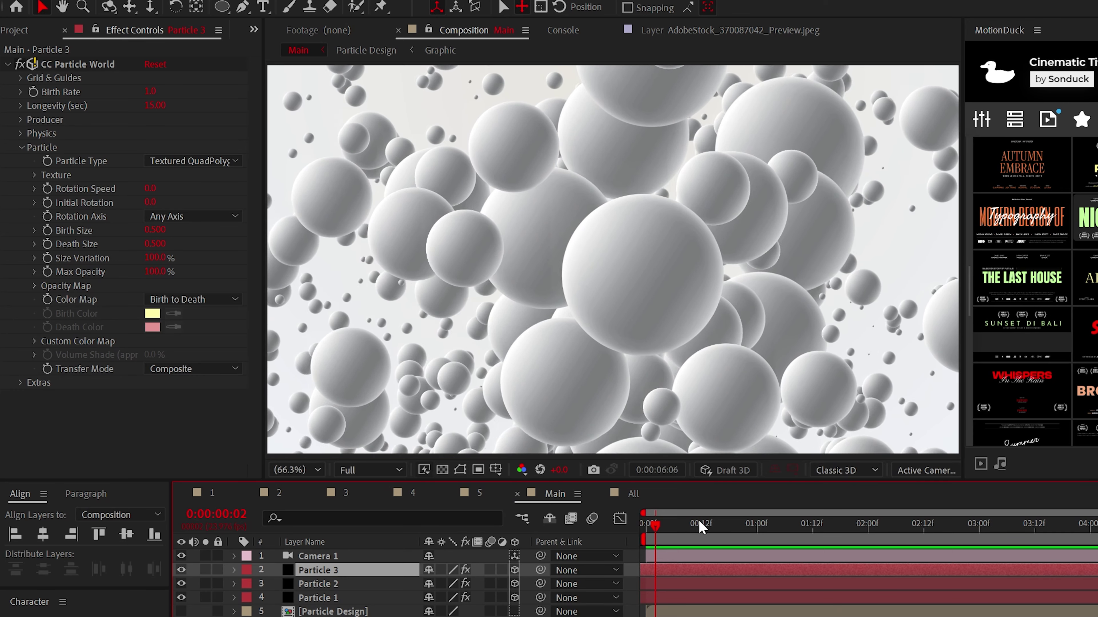
Enable Camera 1 depth of field at aperture 845.3, pull focus closer, and move the title below Particle.
key("space")
left_click(234, 558)
left_click(247, 586)
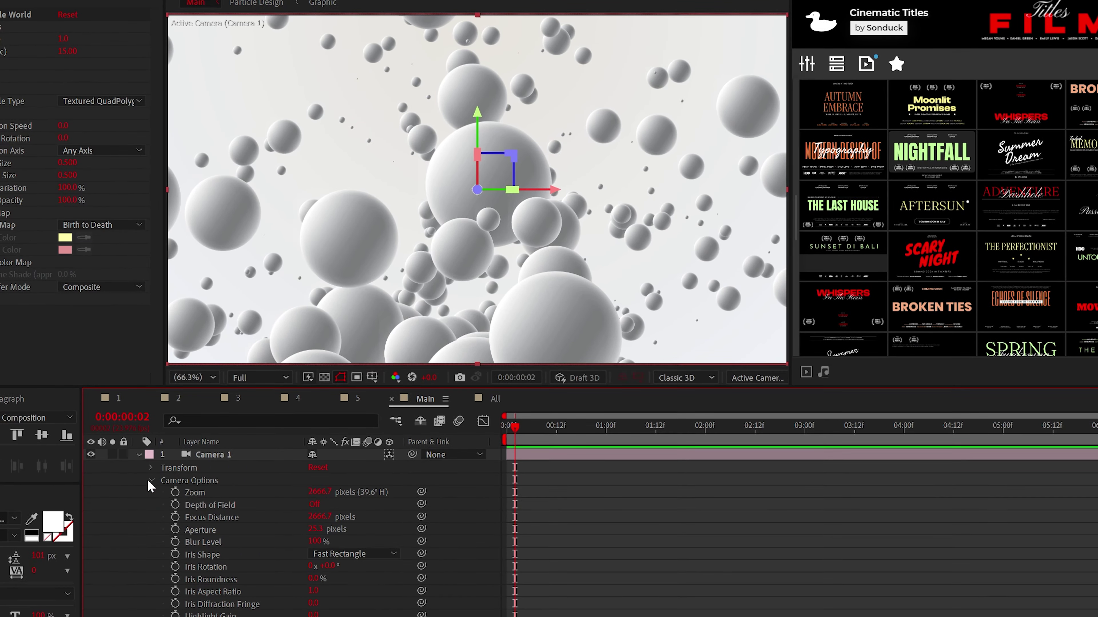
left_click(315, 506)
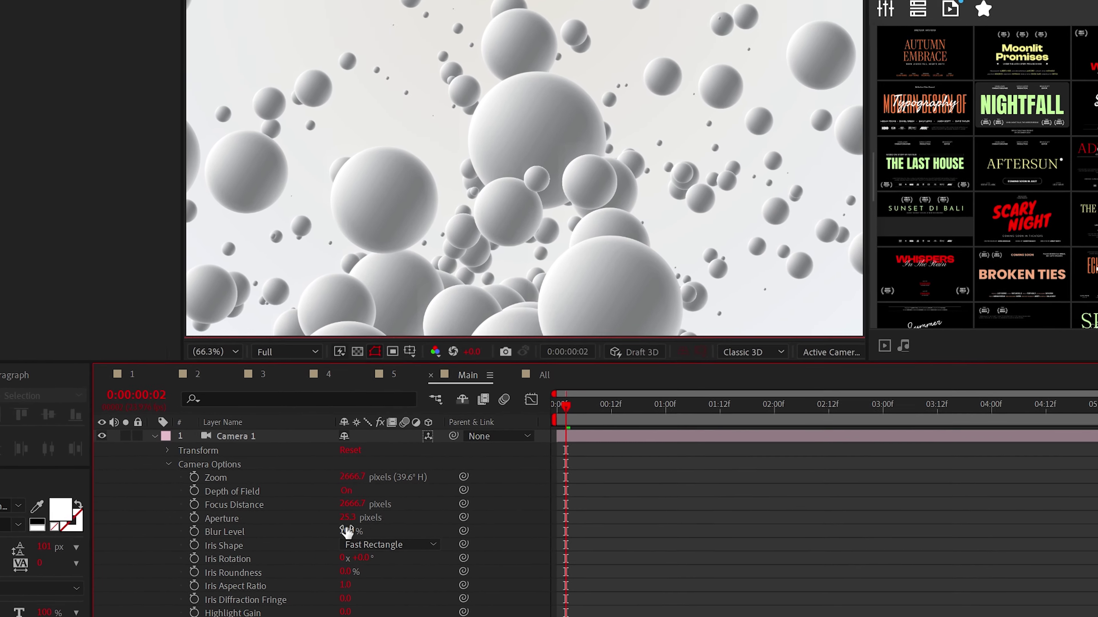
left_click_drag(315, 529, 422, 516)
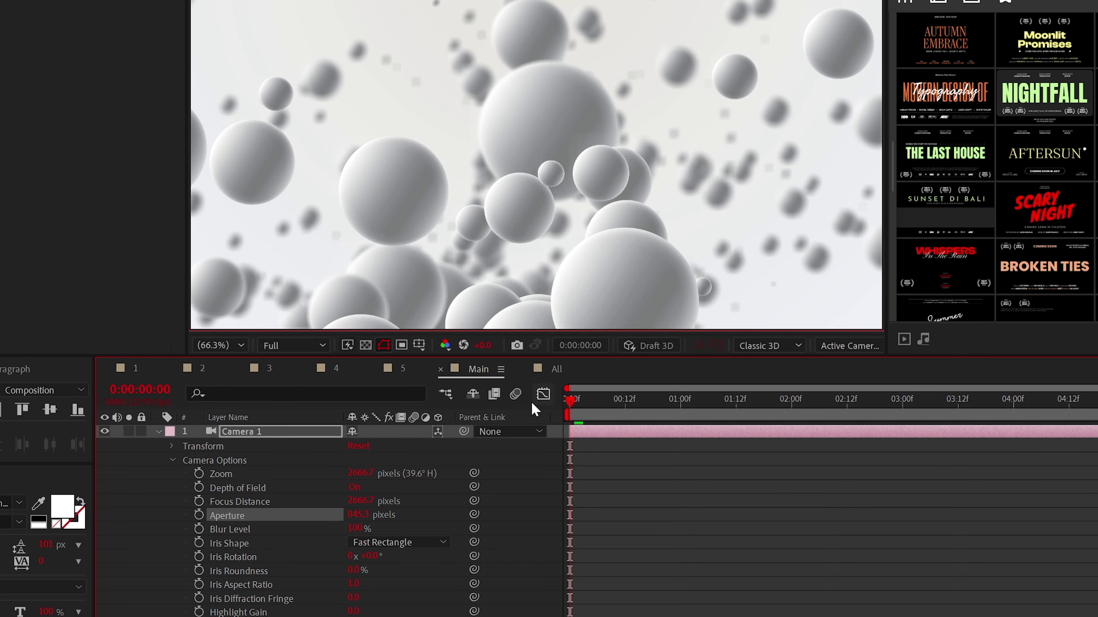
key("Home")
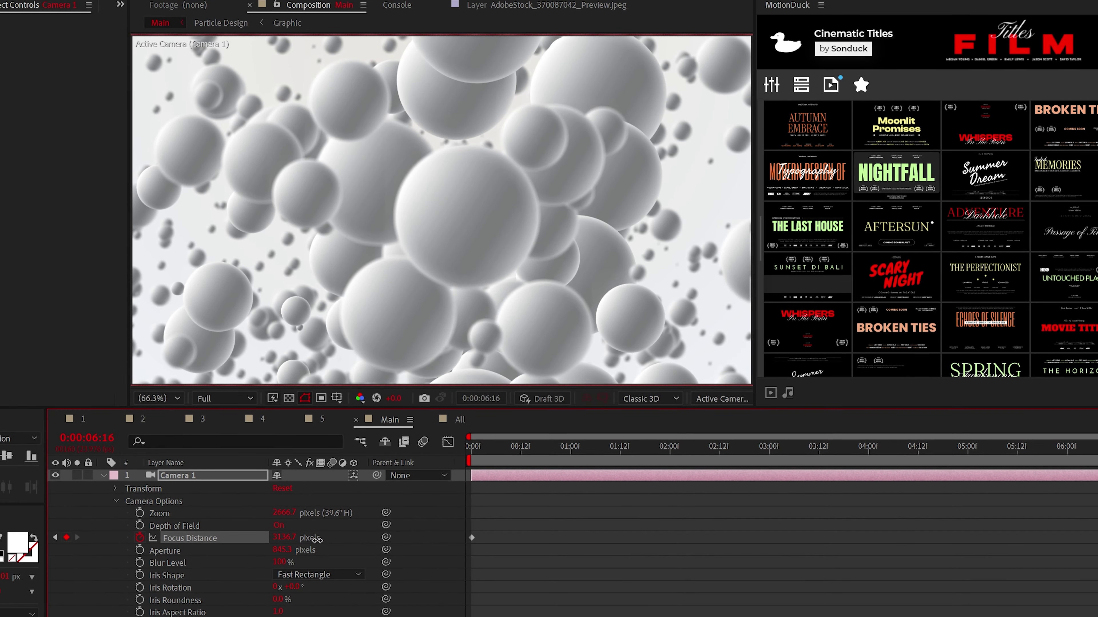
left_click_drag(317, 540, 304, 536)
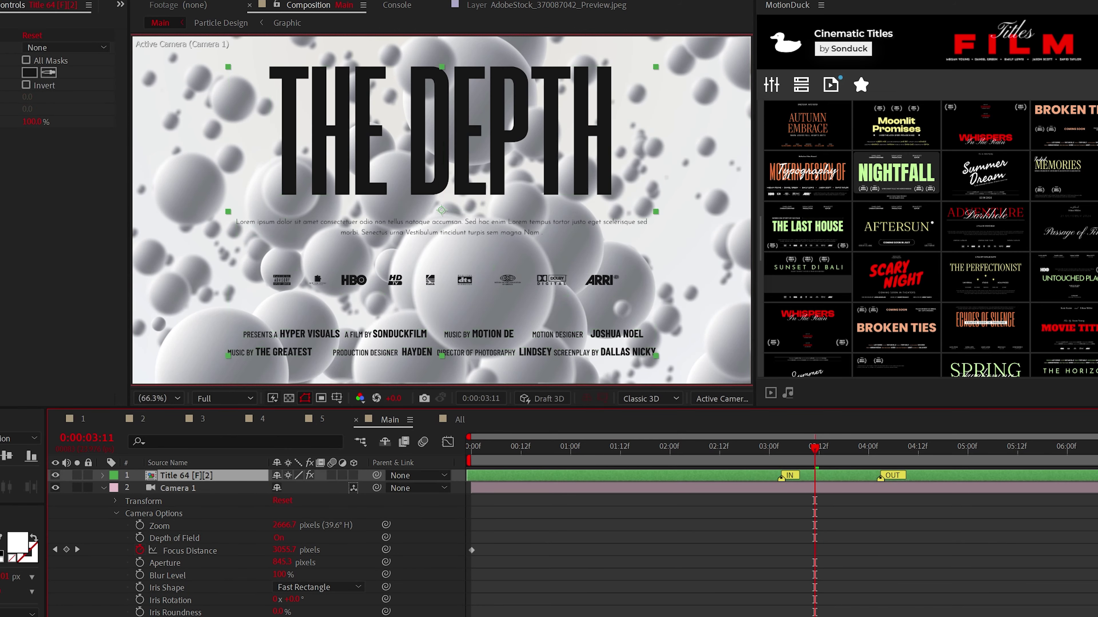
left_click_drag(186, 475, 173, 616)
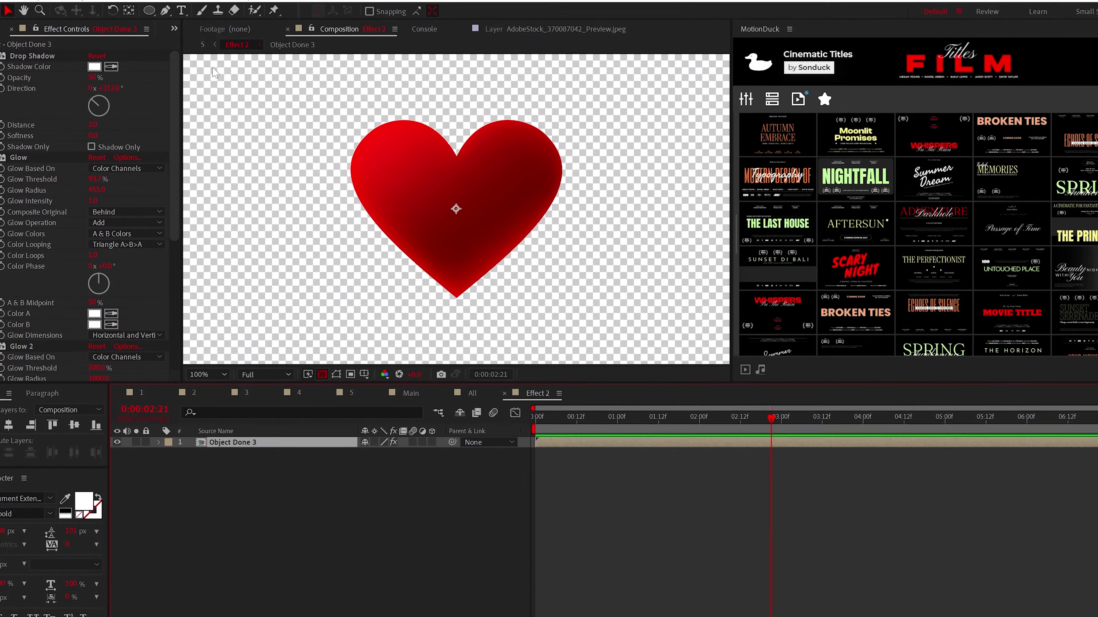
Switch to the Particle World title composition filled with floating hearts.
left_click(200, 45)
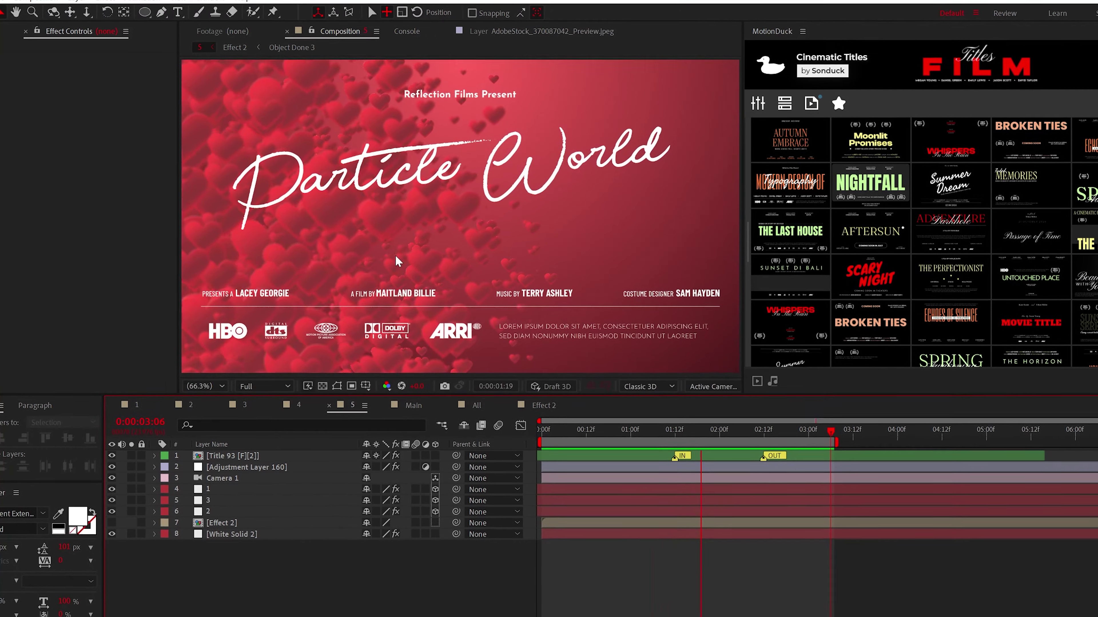